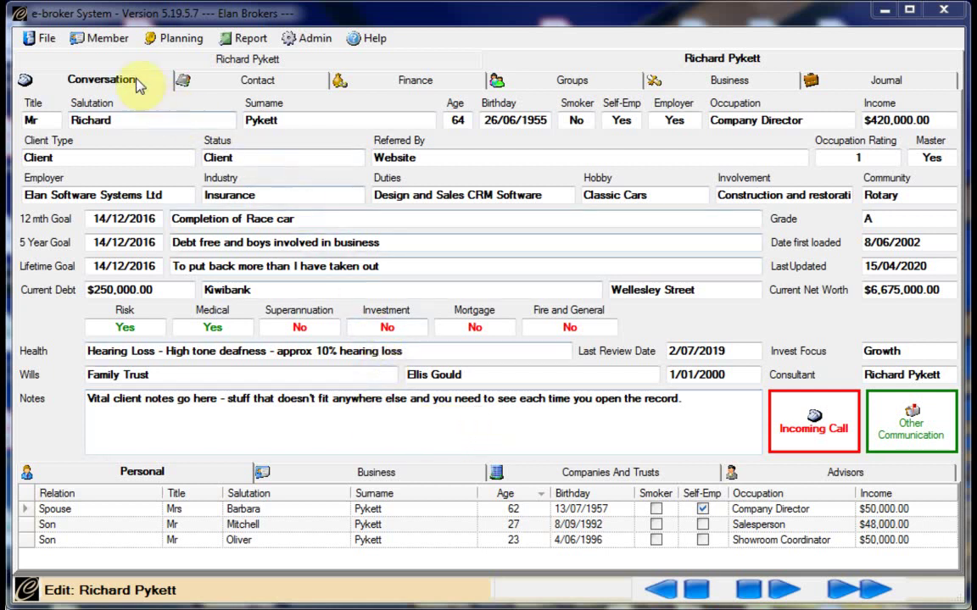
Step: Open the member search and look up members by a partial surname in the personal/trading name
left_click(91, 42)
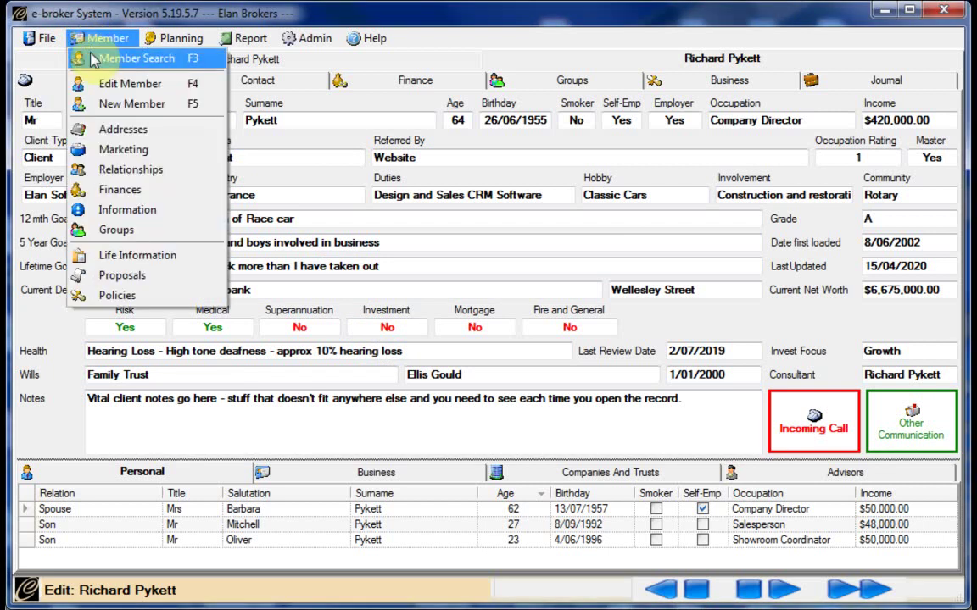
left_click(92, 60)
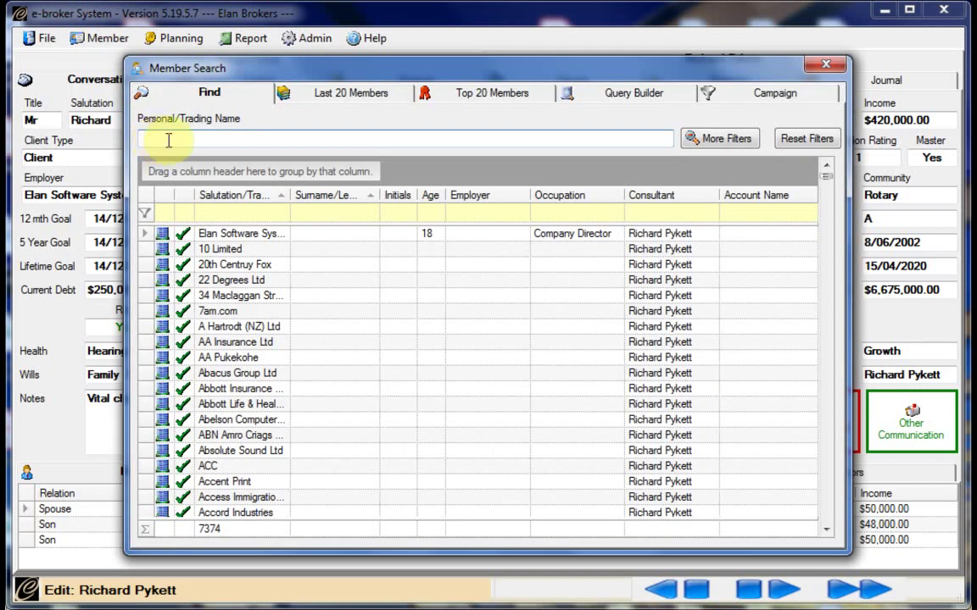
type("p")
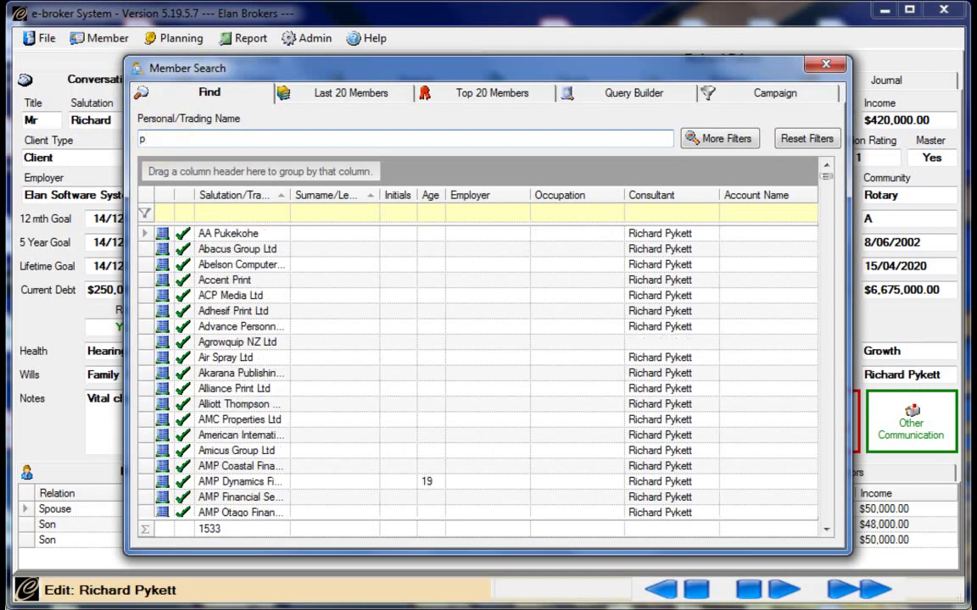
type("yk")
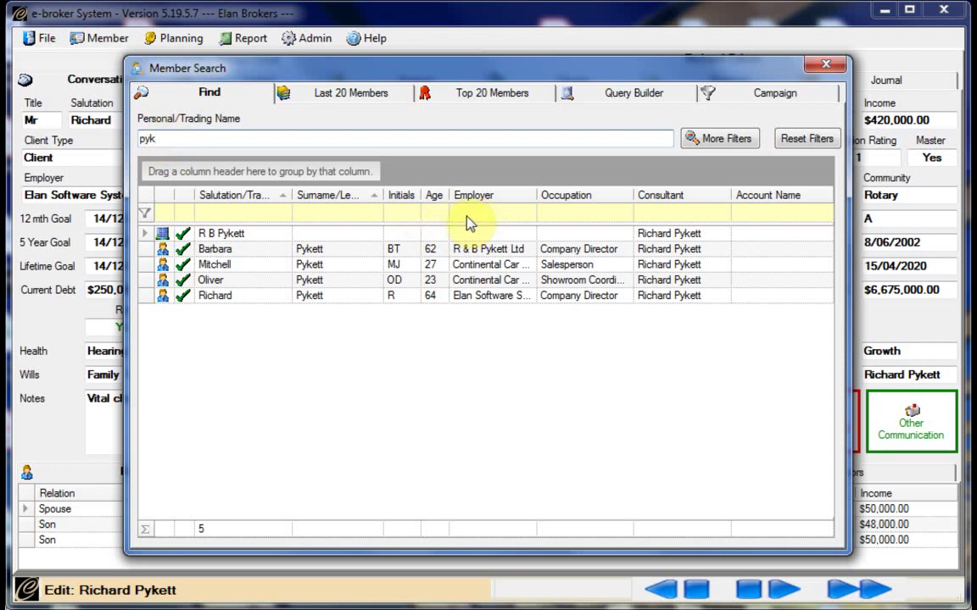
left_click(501, 214)
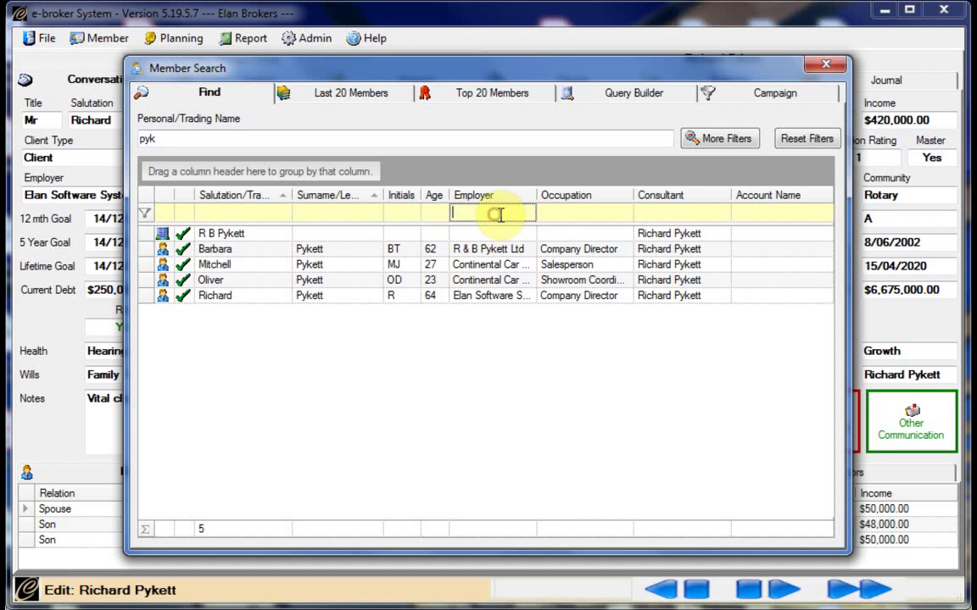
left_click(563, 214)
left_click(624, 211)
left_click(572, 212)
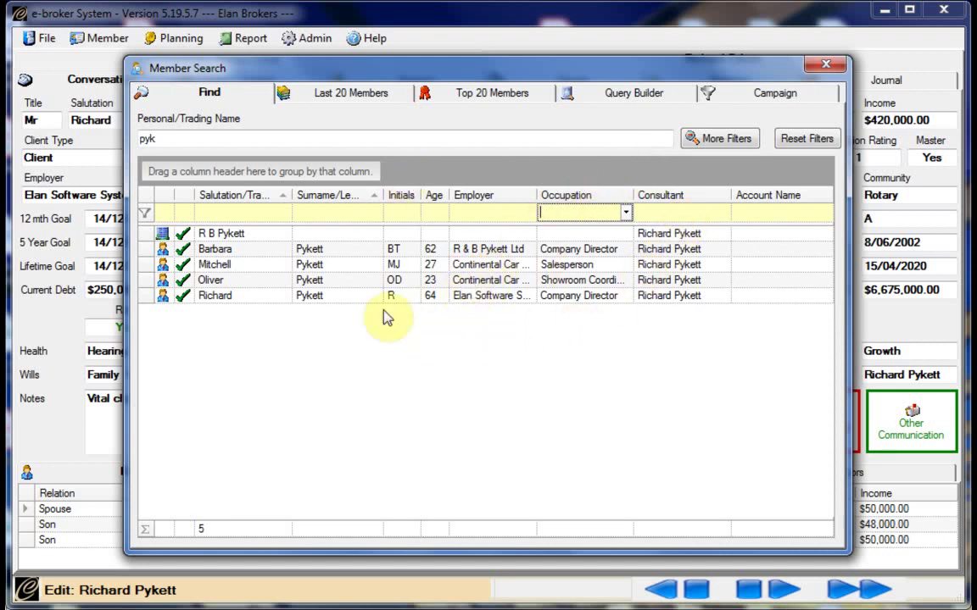
Step: Set the additional member filters to type Client and status Client
left_click(714, 145)
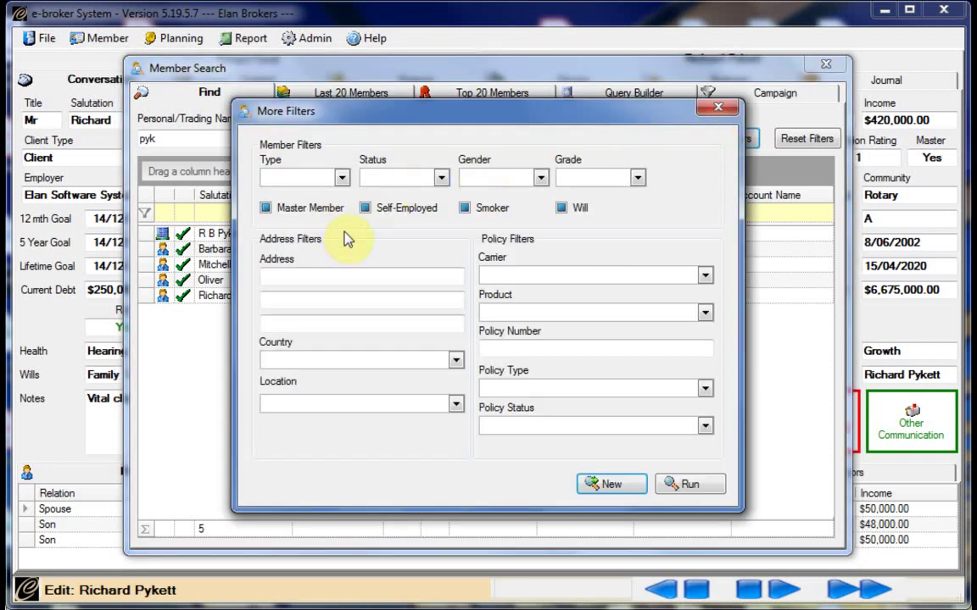
left_click(341, 177)
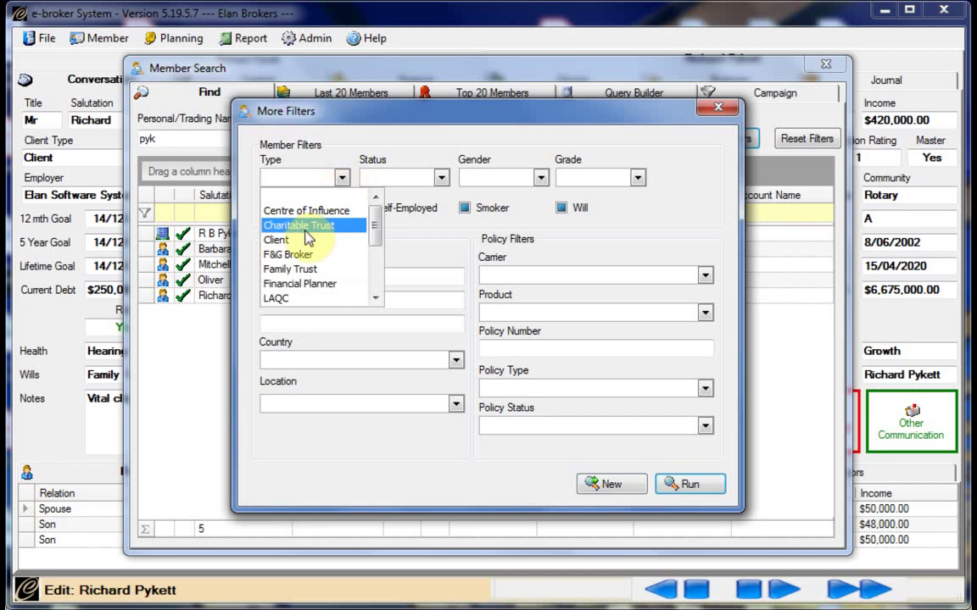
left_click(278, 240)
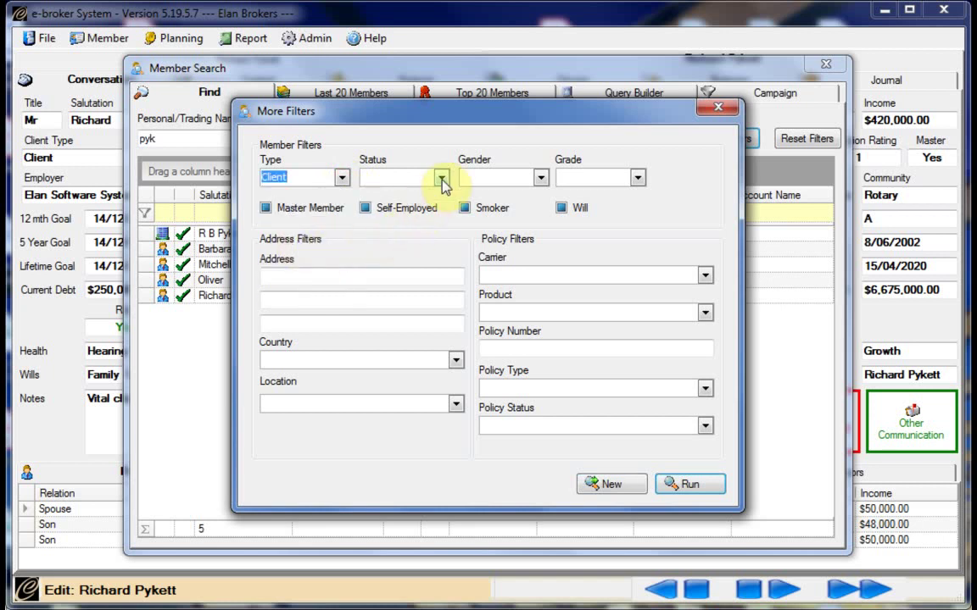
left_click(442, 178)
left_click(398, 211)
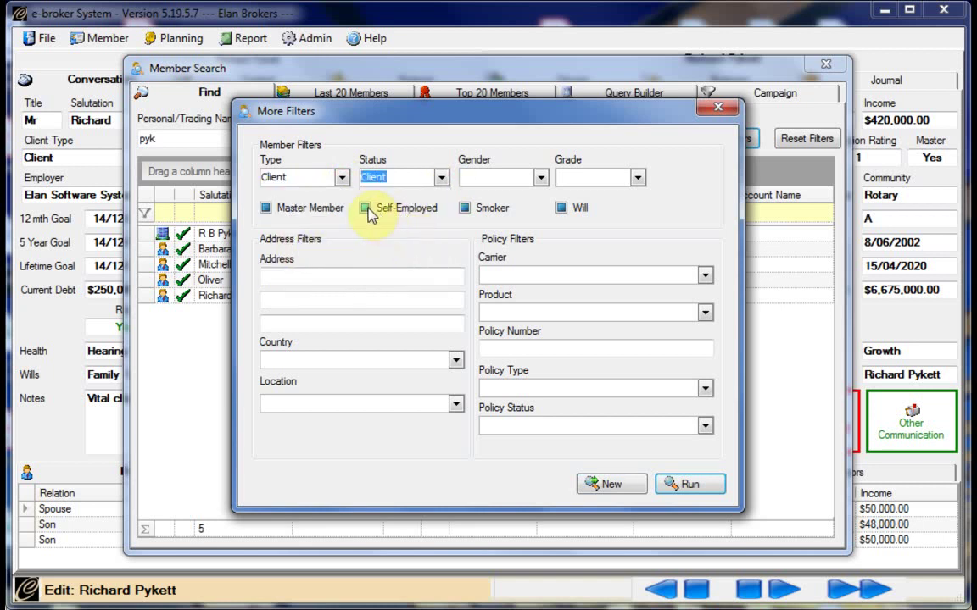
Step: Filter policies by carrier Sovereign, product MajorCare1999 and policy status In Force, and close the filters without running them
left_click(493, 275)
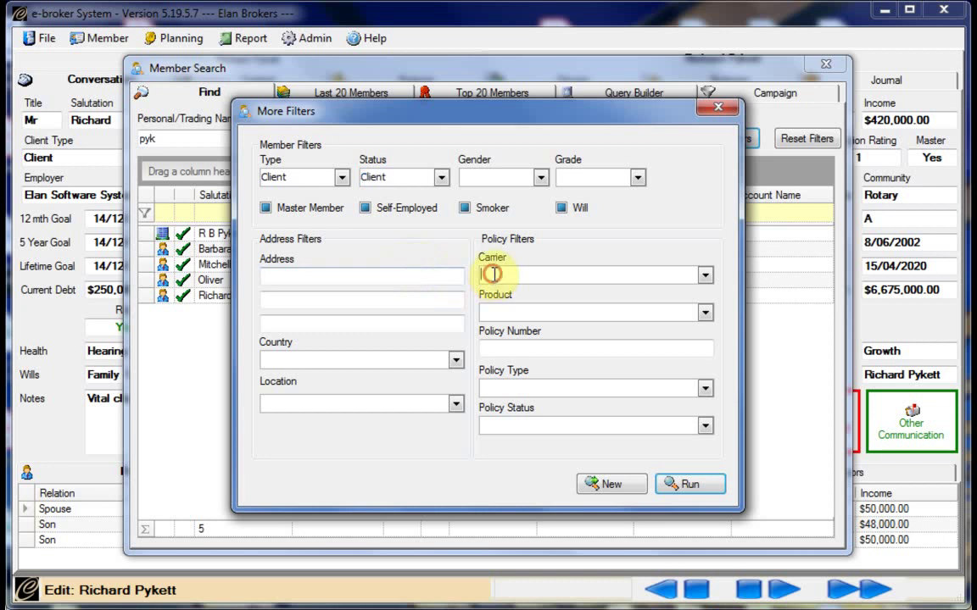
type("Sovereign")
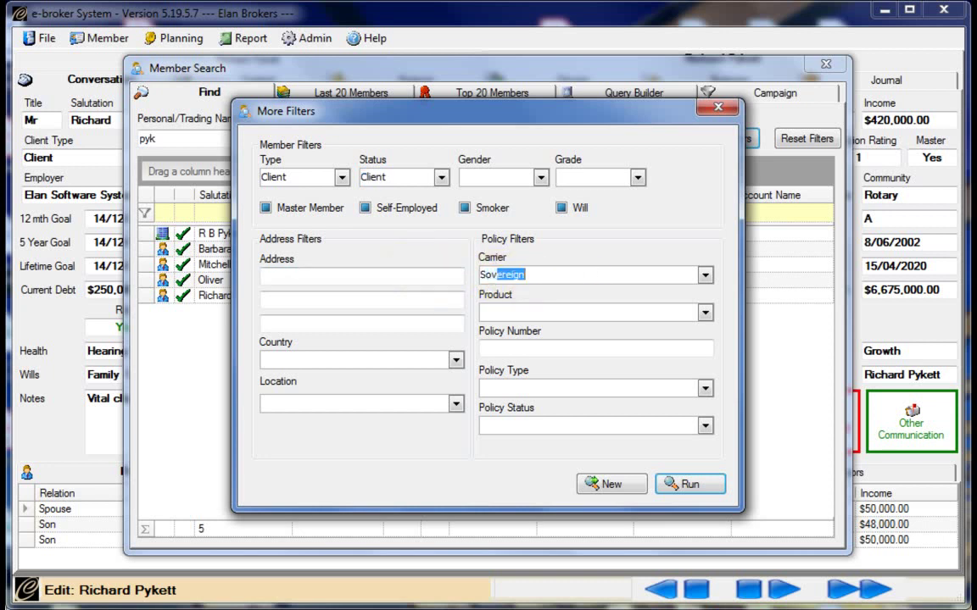
key("Tab")
type("Maj")
left_click(705, 312)
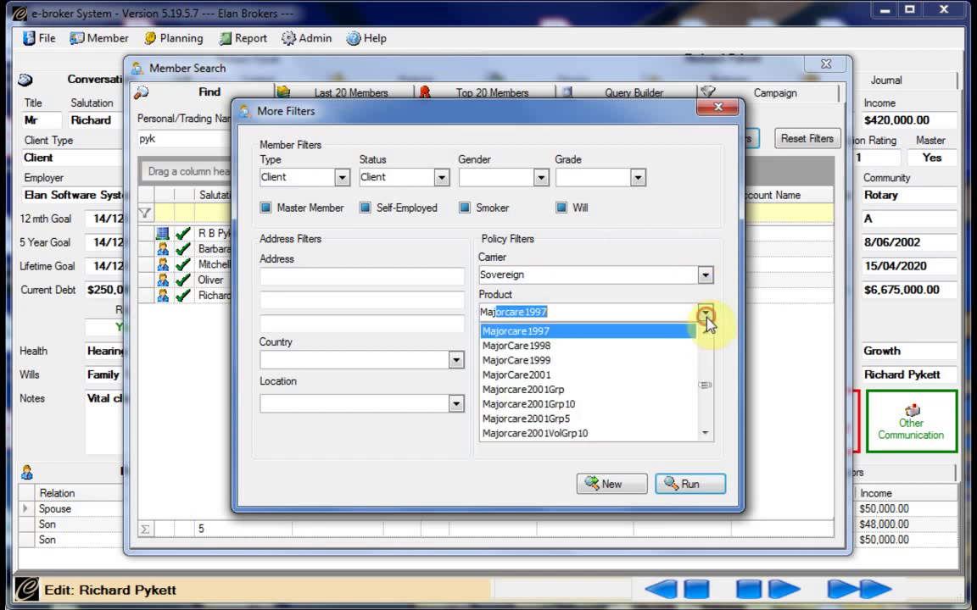
left_click(562, 365)
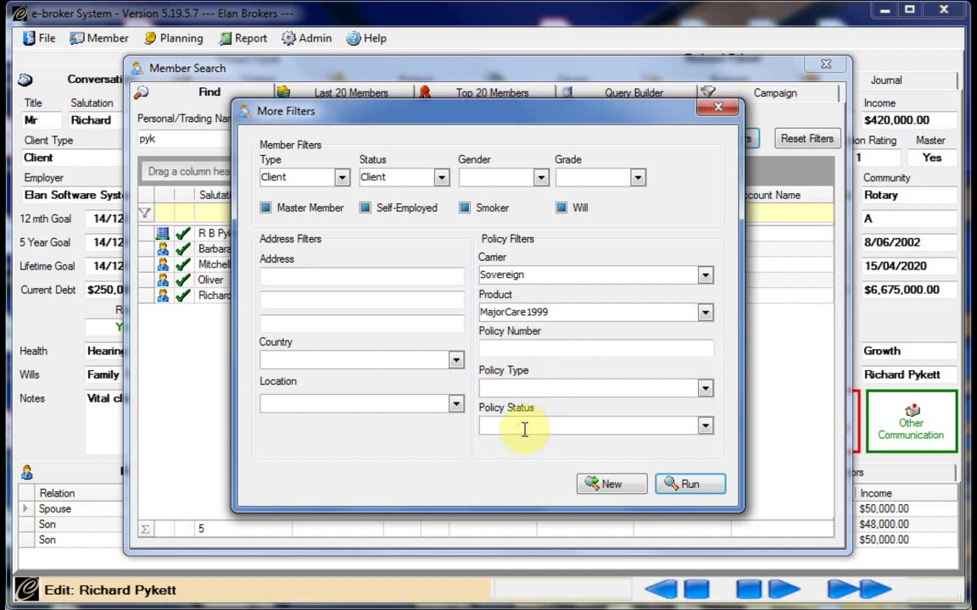
type("In Force")
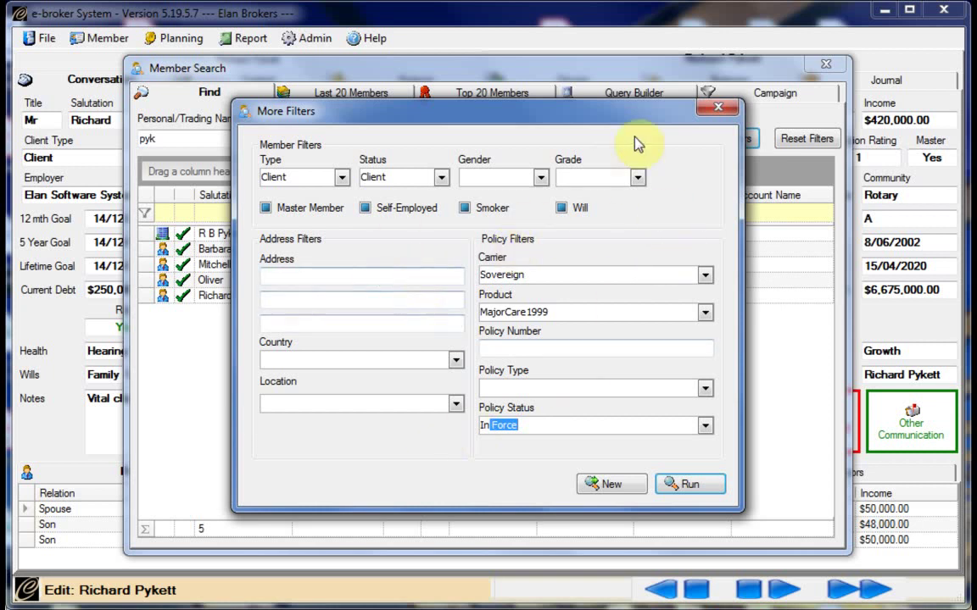
left_click(717, 112)
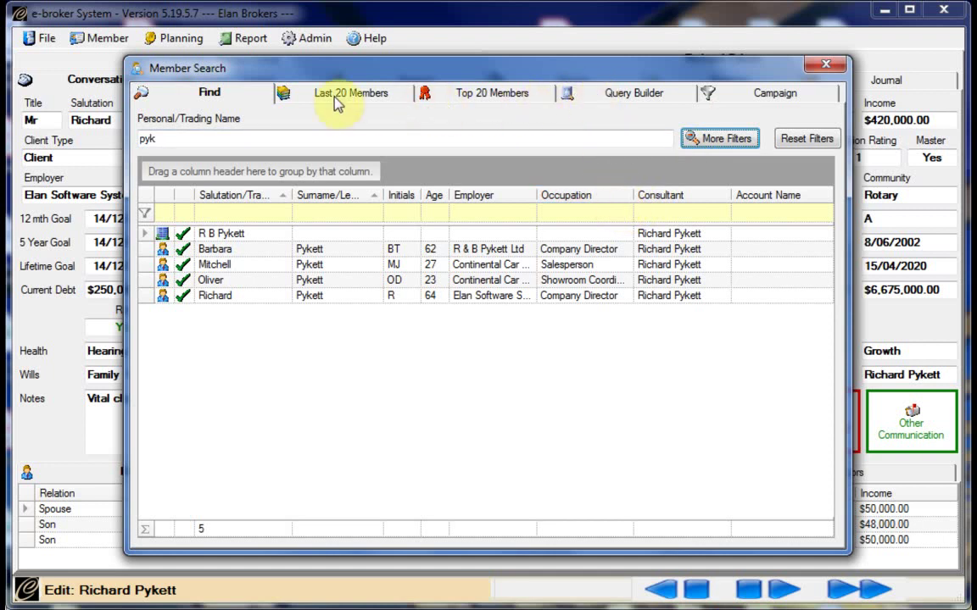
Step: Create a new member query named No Email in the Query Builder
left_click(595, 99)
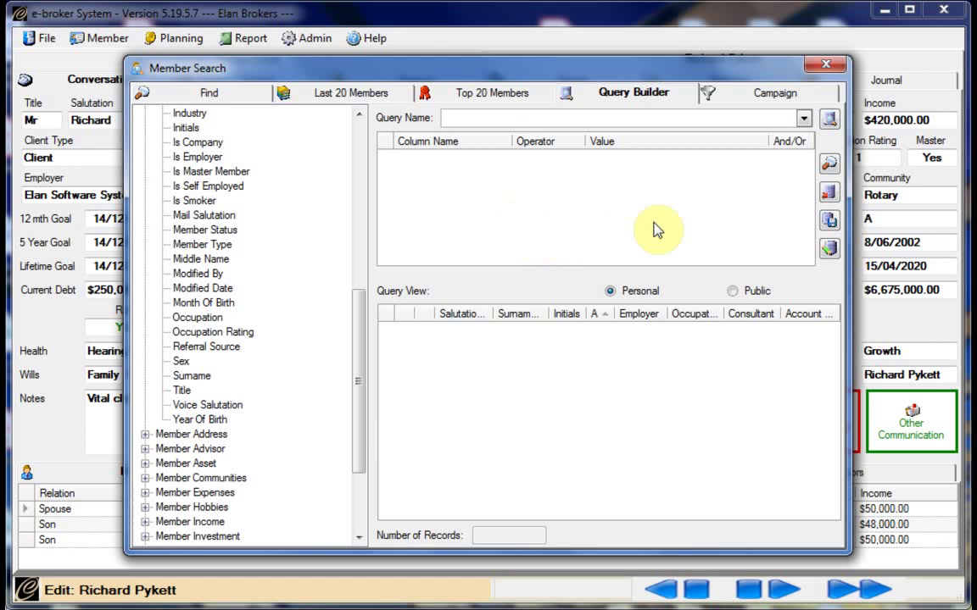
left_click(830, 124)
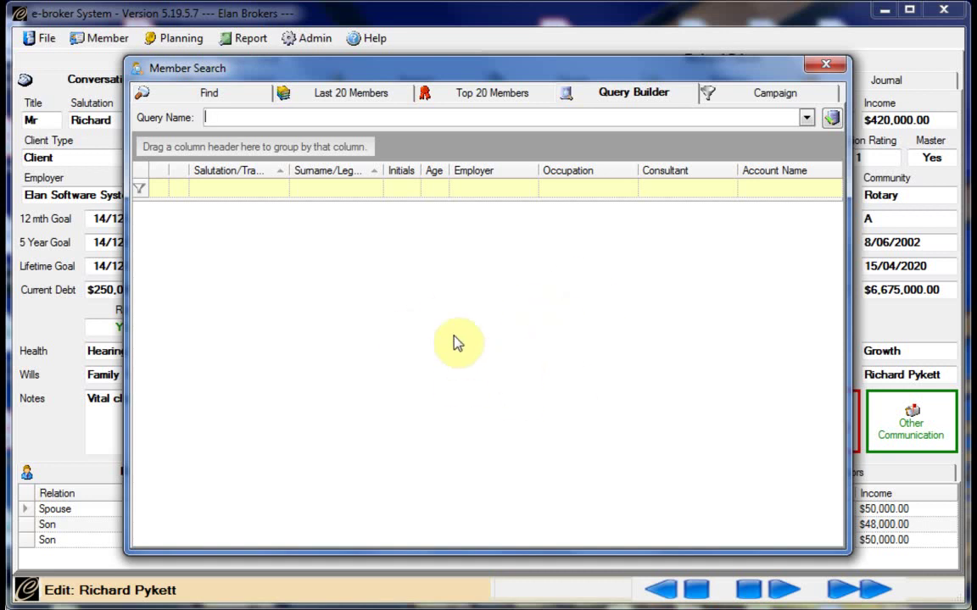
left_click(830, 120)
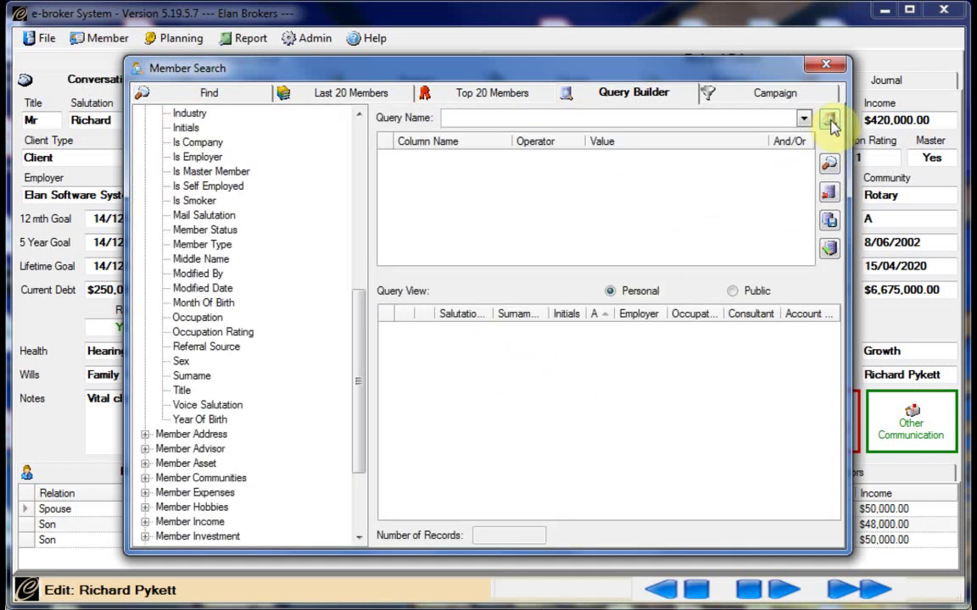
left_click(483, 121)
type("No Ema")
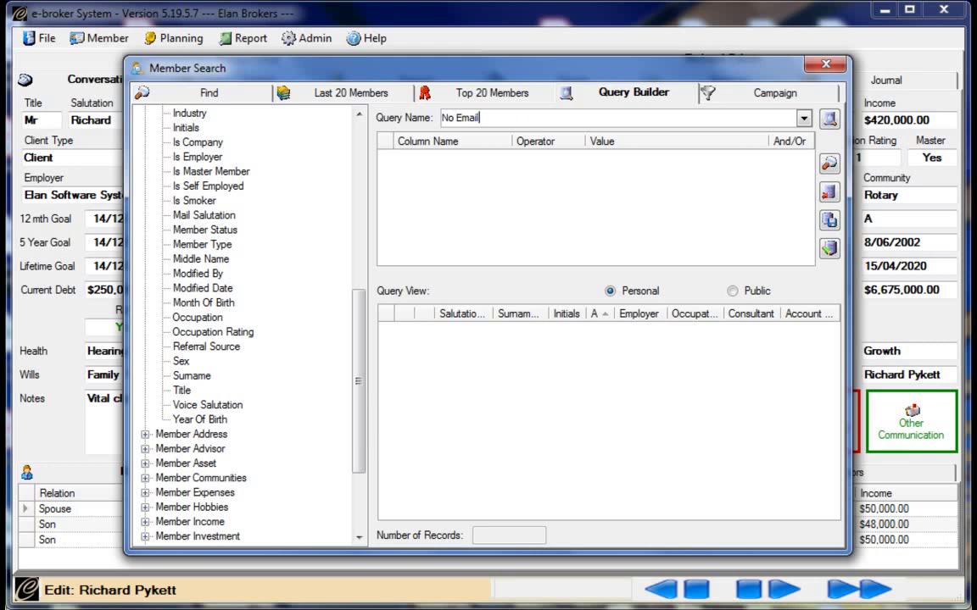
type("il")
key("Return")
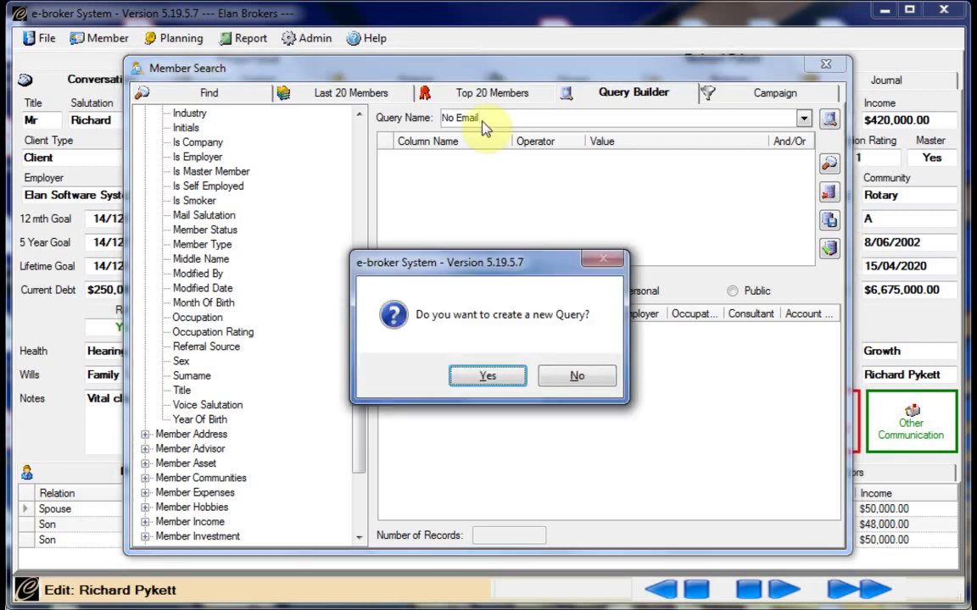
left_click(480, 375)
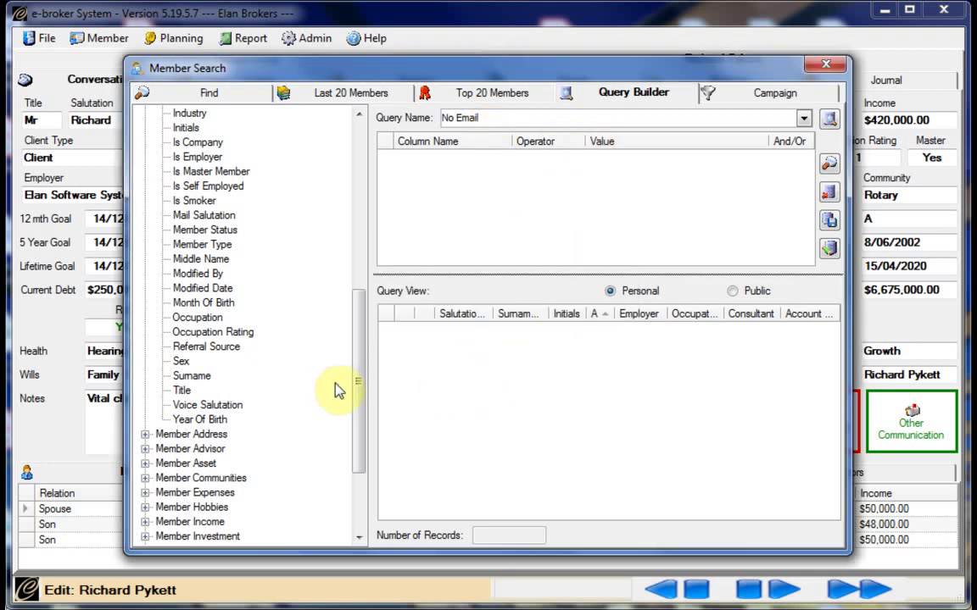
Step: Add a condition to the No Email query that Member Type is equal to Client, and run the query
left_click_drag(355, 373, 381, 203)
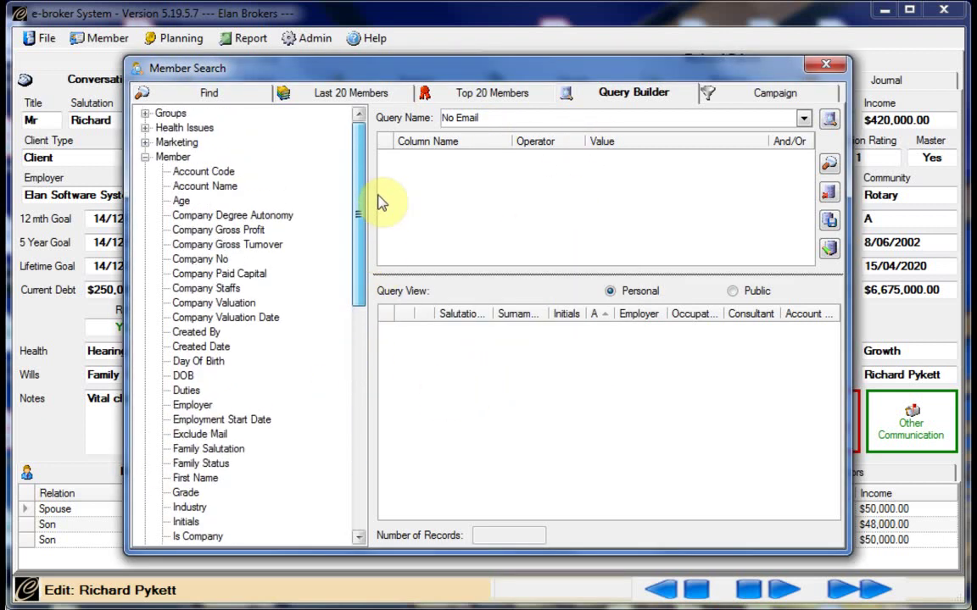
left_click(148, 158)
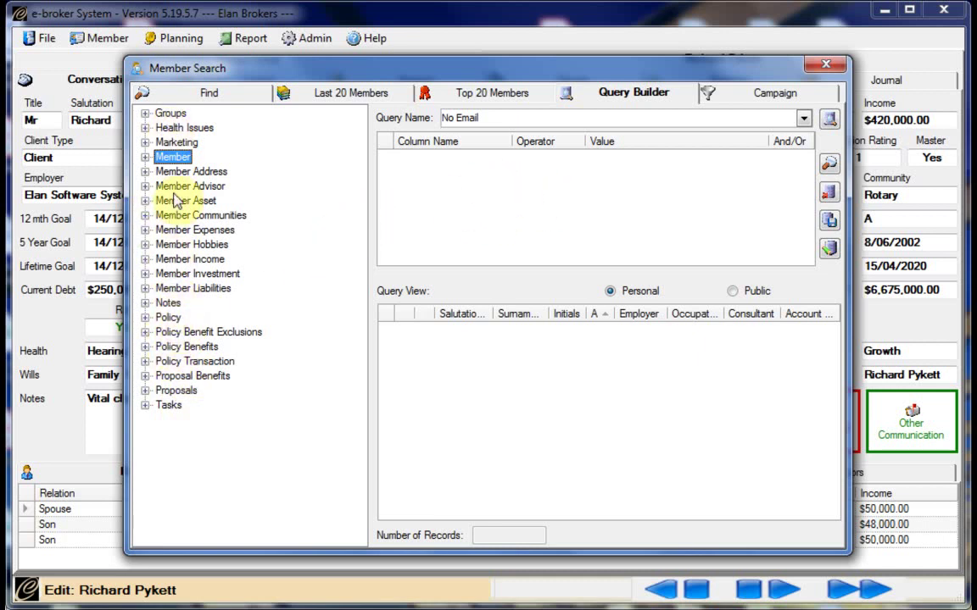
left_click(146, 159)
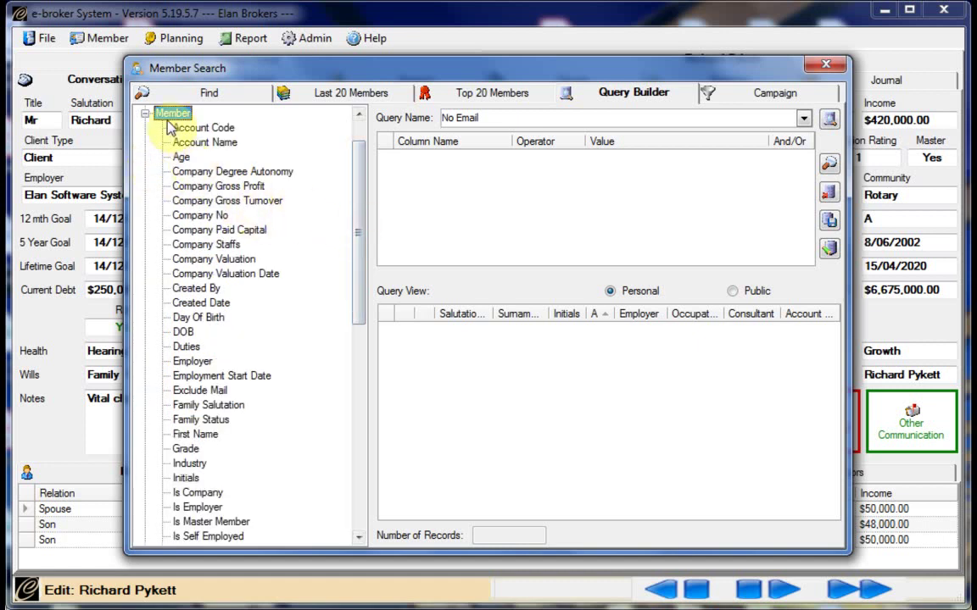
left_click_drag(357, 196, 362, 337)
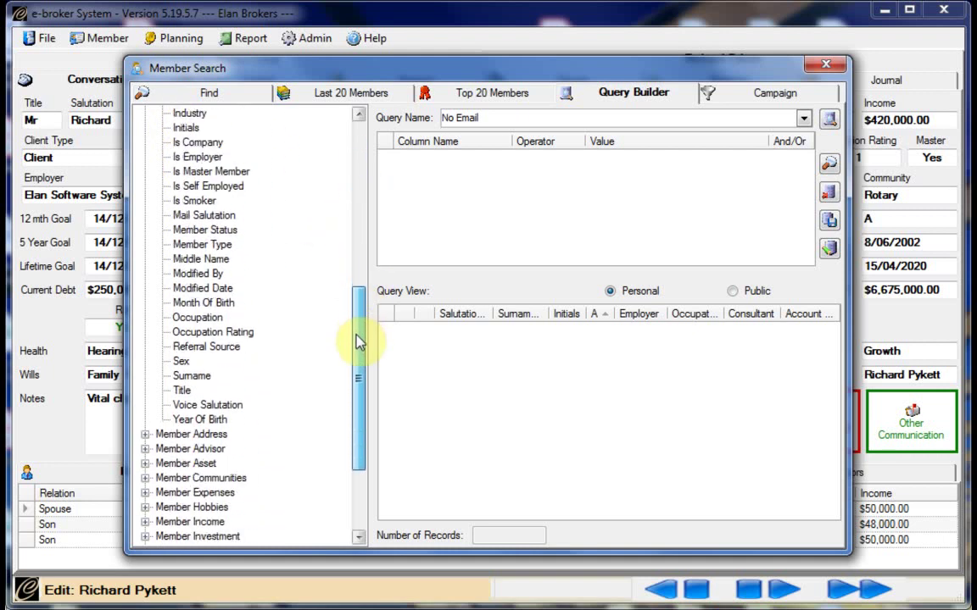
double_click(201, 245)
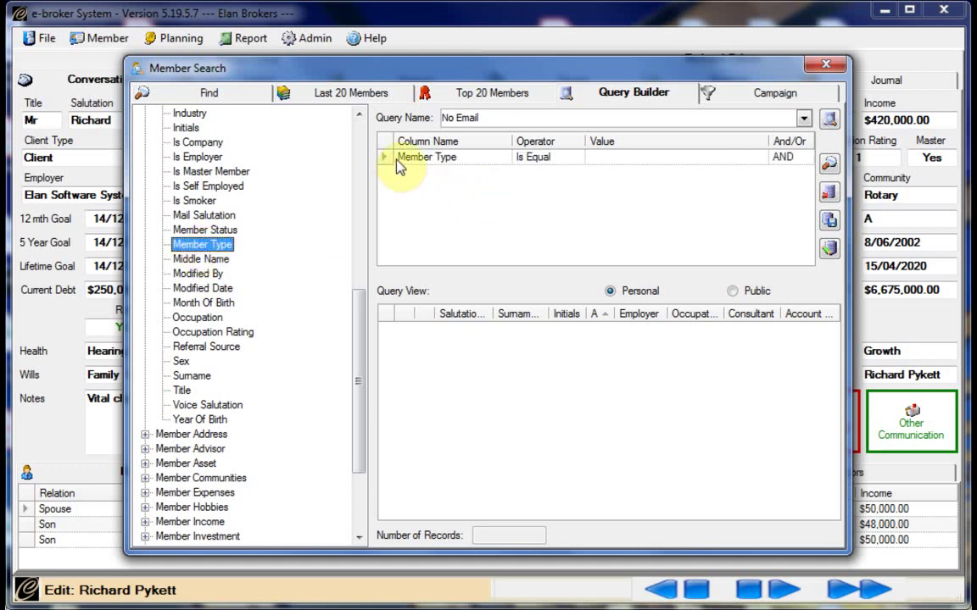
left_click(610, 157)
left_click(760, 156)
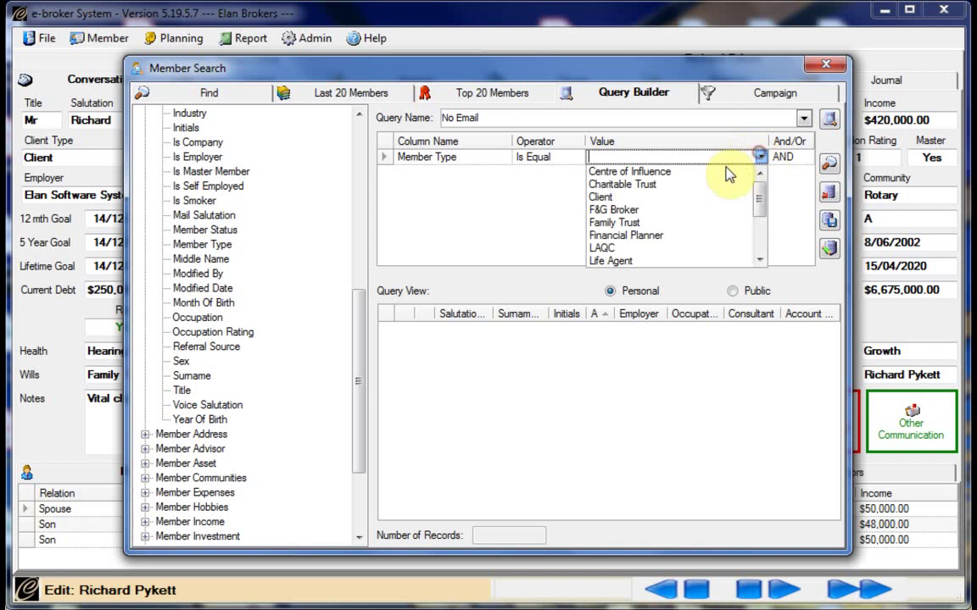
left_click(616, 196)
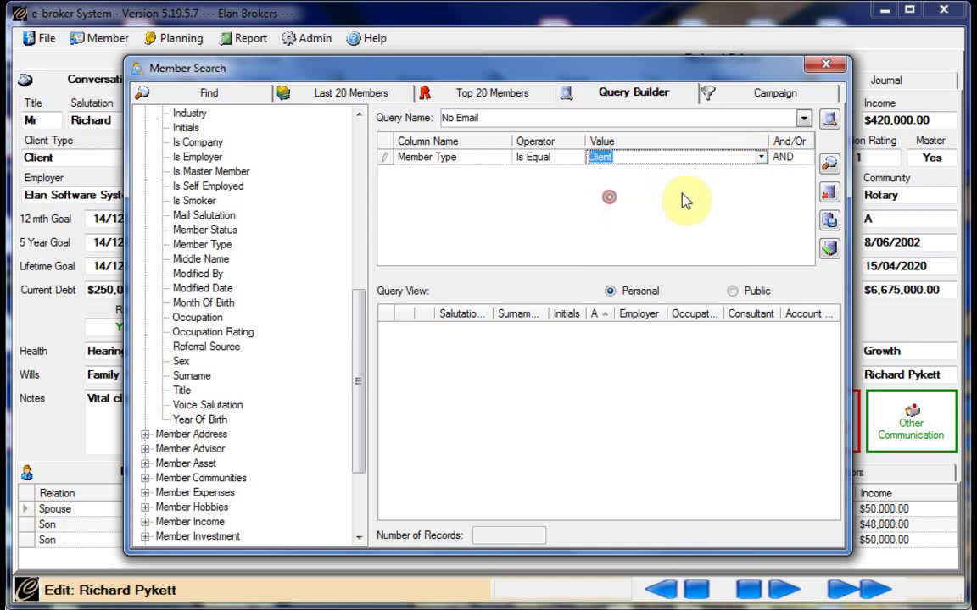
left_click(829, 165)
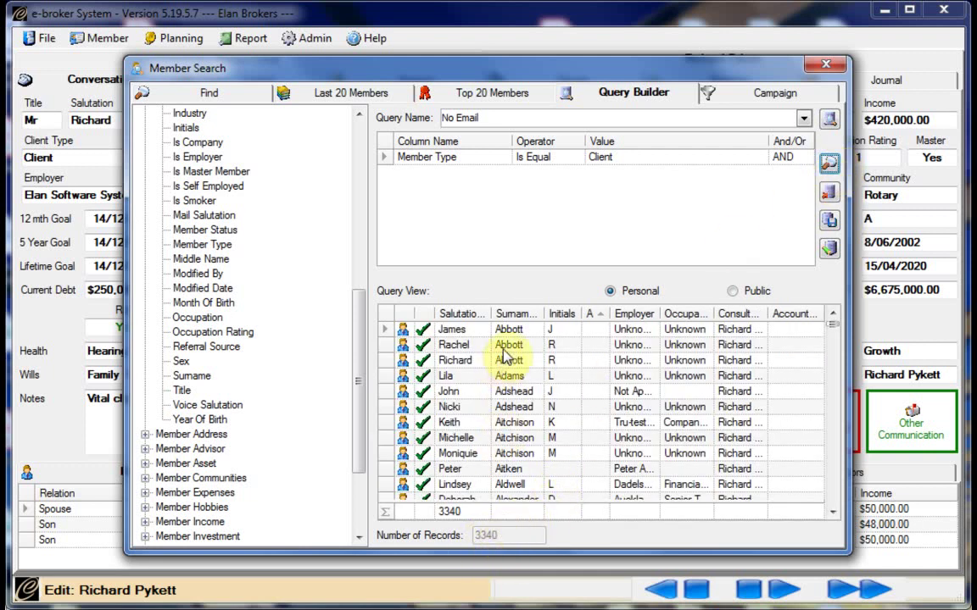
Step: Add a second query condition that Member Status is equal to Client, and run the query again
left_click_drag(356, 375, 277, 331)
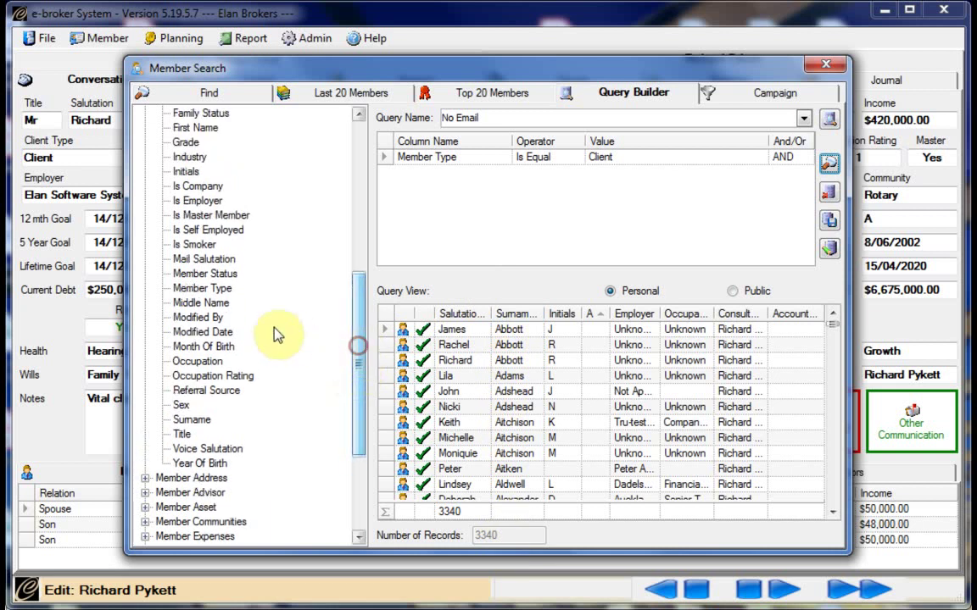
double_click(190, 276)
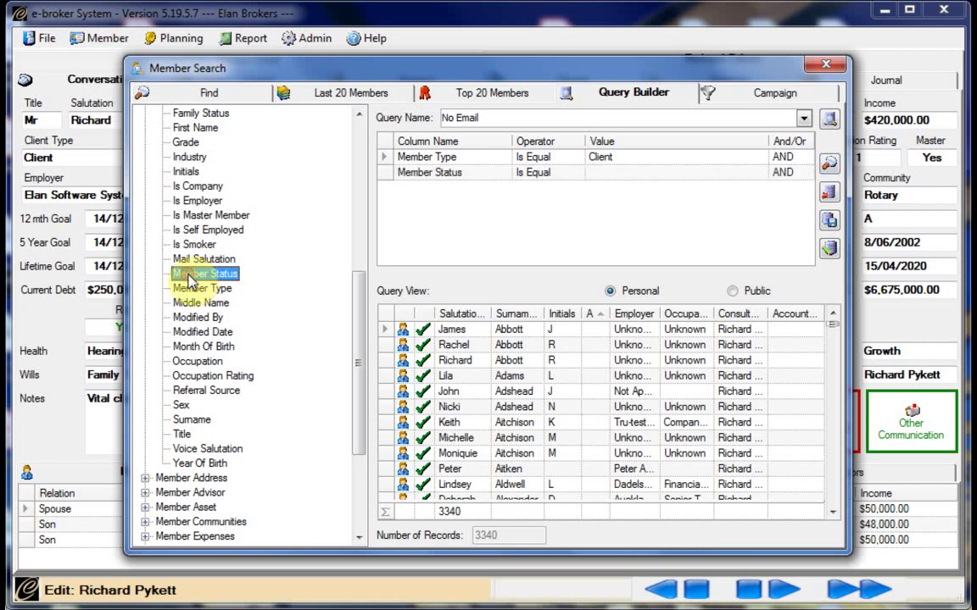
left_click(613, 175)
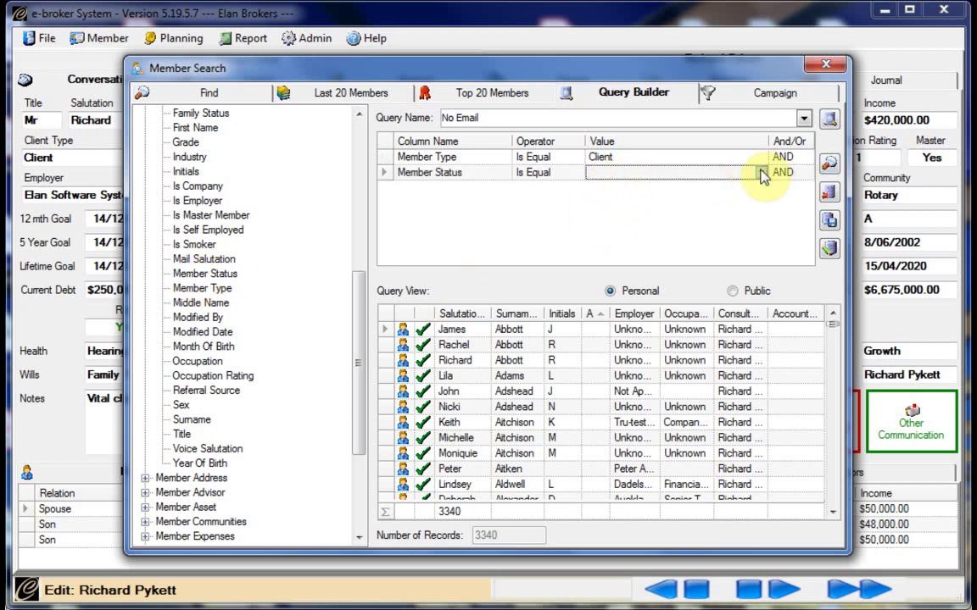
left_click(729, 173)
left_click(604, 188)
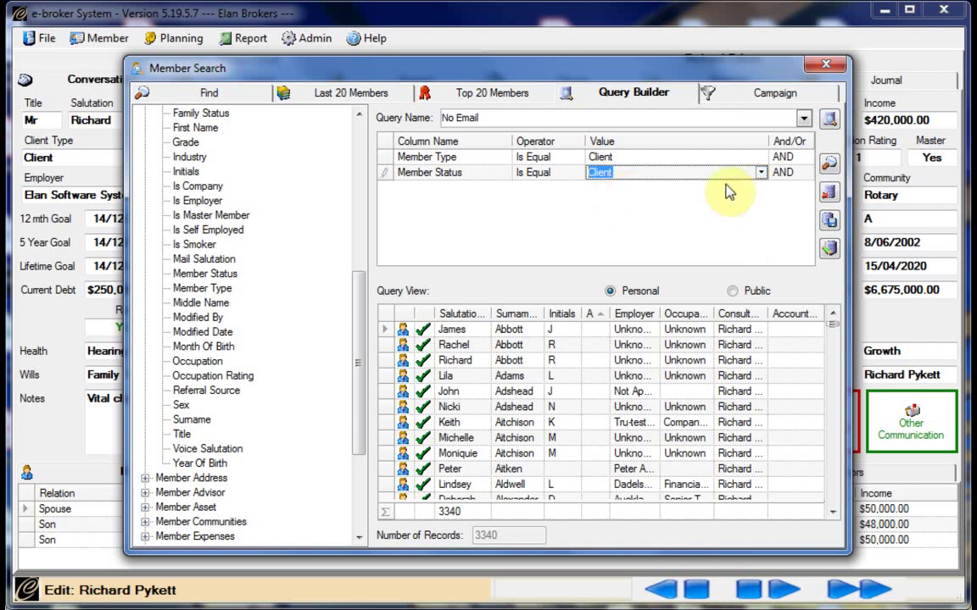
left_click(829, 163)
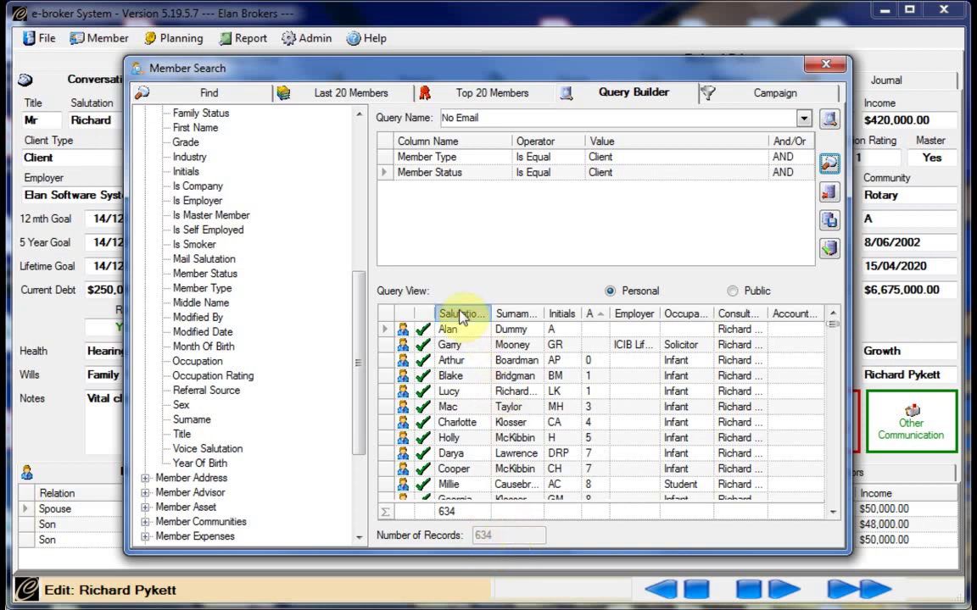
Step: Add a condition from Member Address that Contact Method is equal to EMAIL, and run the query
mouse_move(367, 404)
left_mouse_down()
mouse_move(370, 270)
mouse_move(279, 240)
left_mouse_up()
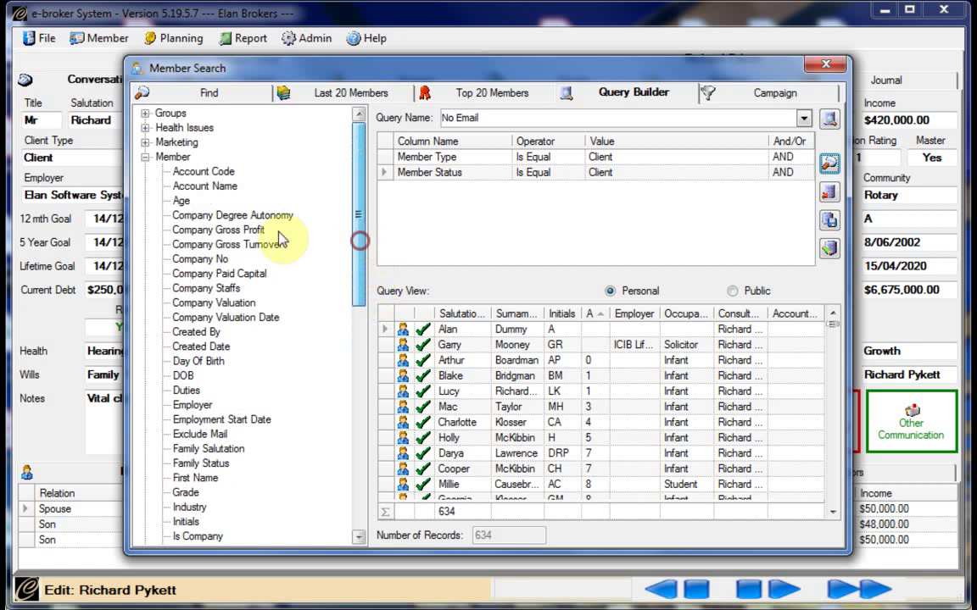
double_click(159, 157)
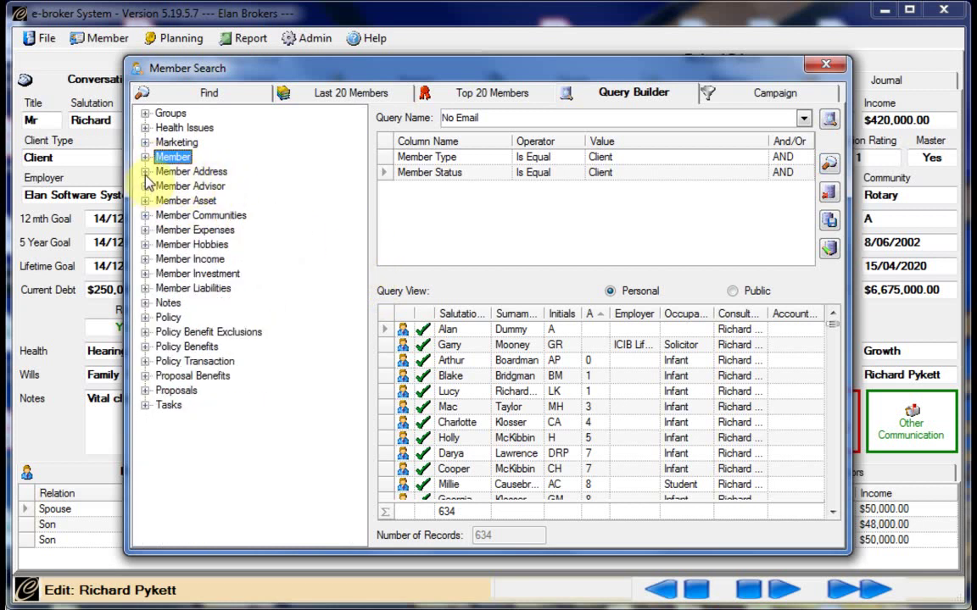
left_click(145, 171)
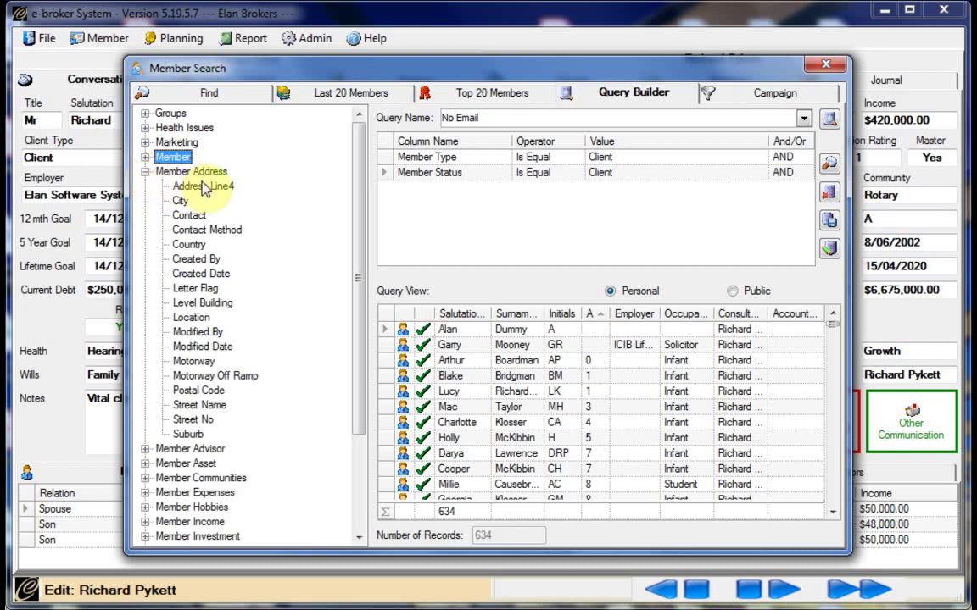
double_click(203, 230)
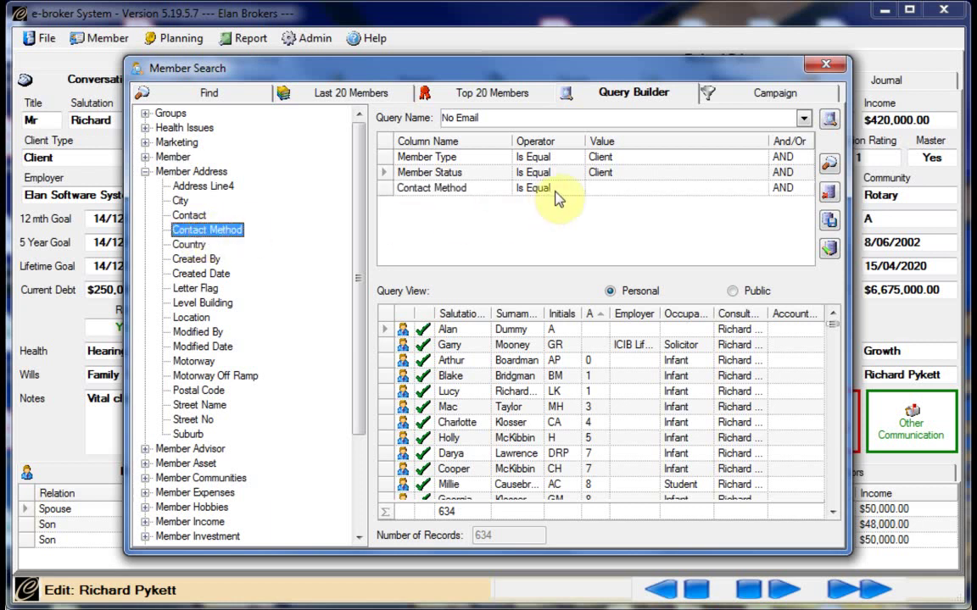
left_click(612, 188)
left_click(760, 188)
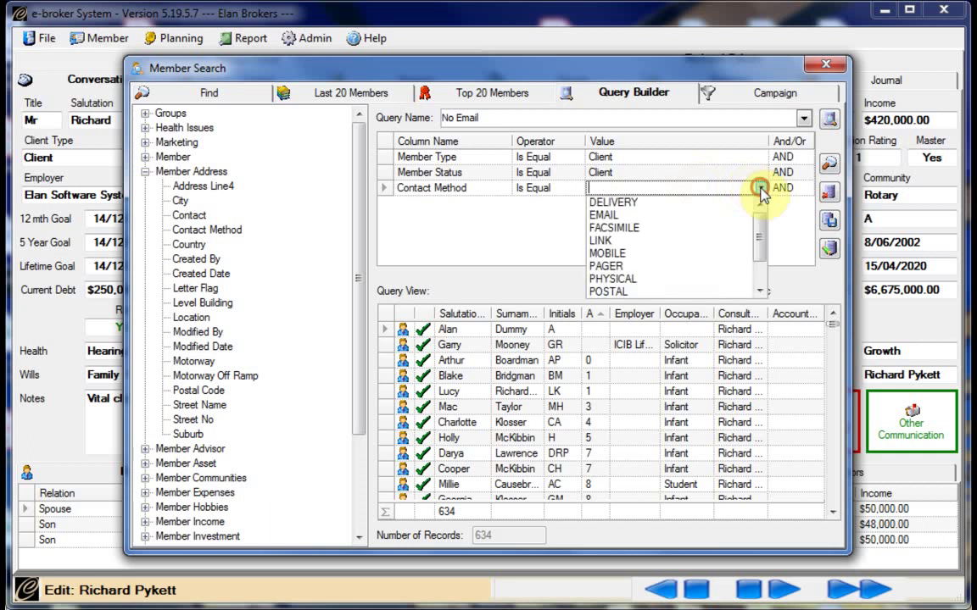
left_click(615, 216)
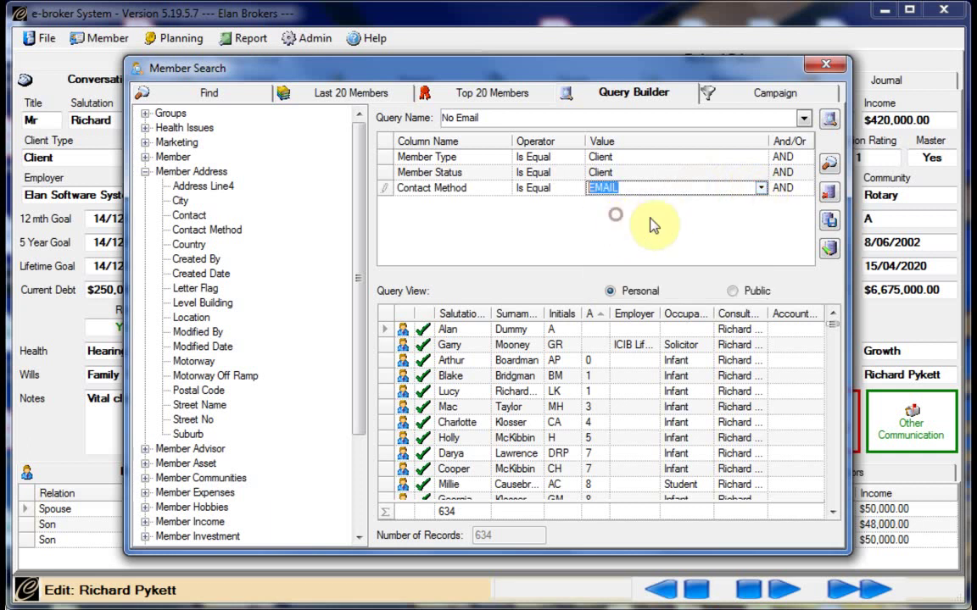
left_click(829, 165)
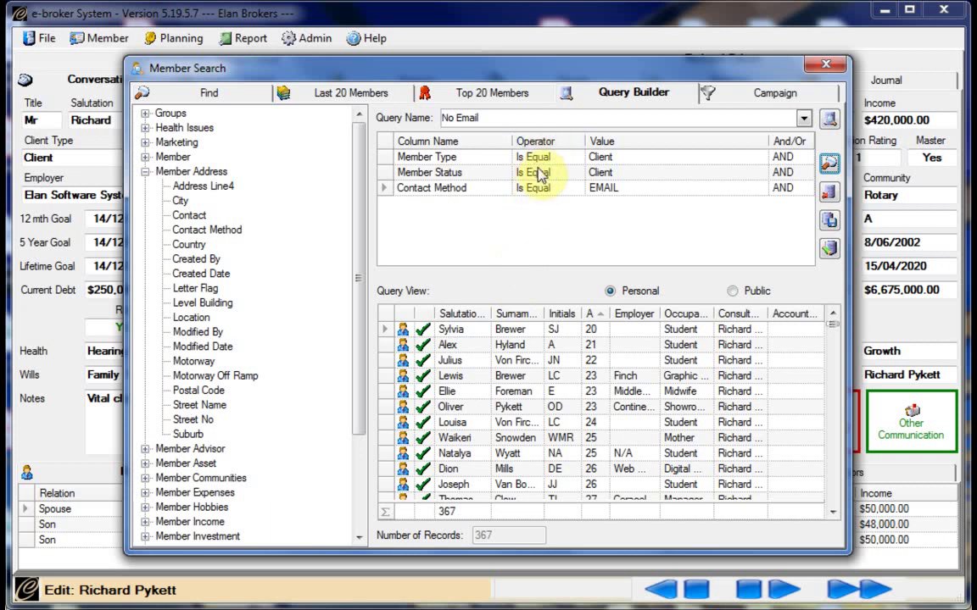
Step: Change the Contact Method condition's operator to Doesn't Exist, and run the query again
left_click(556, 187)
left_click(577, 187)
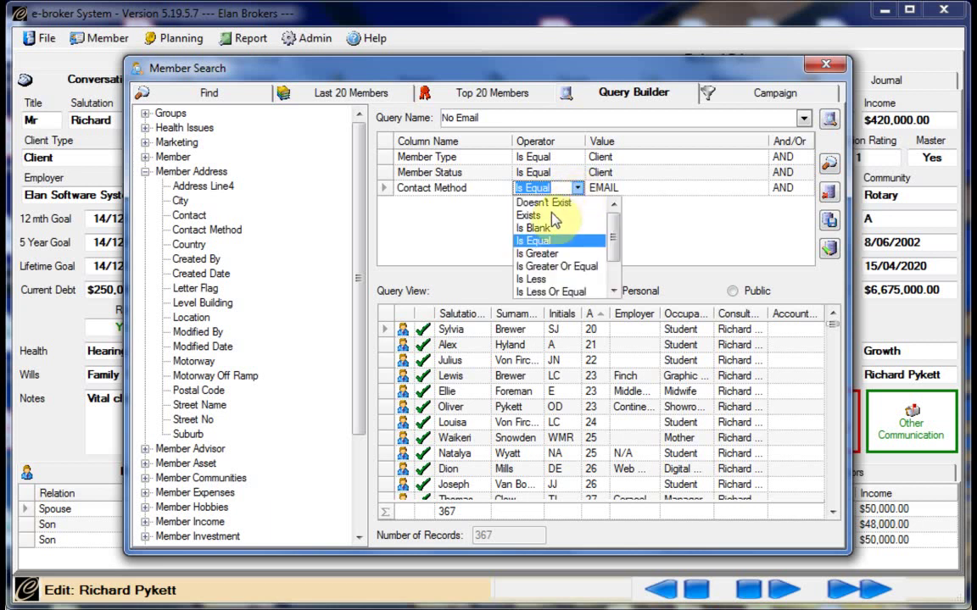
left_click(551, 203)
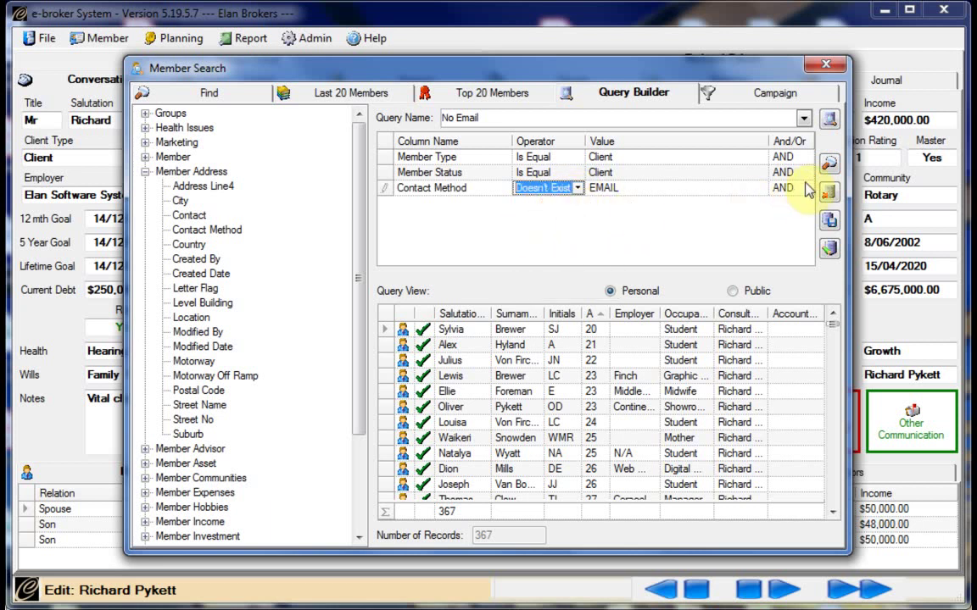
left_click(829, 167)
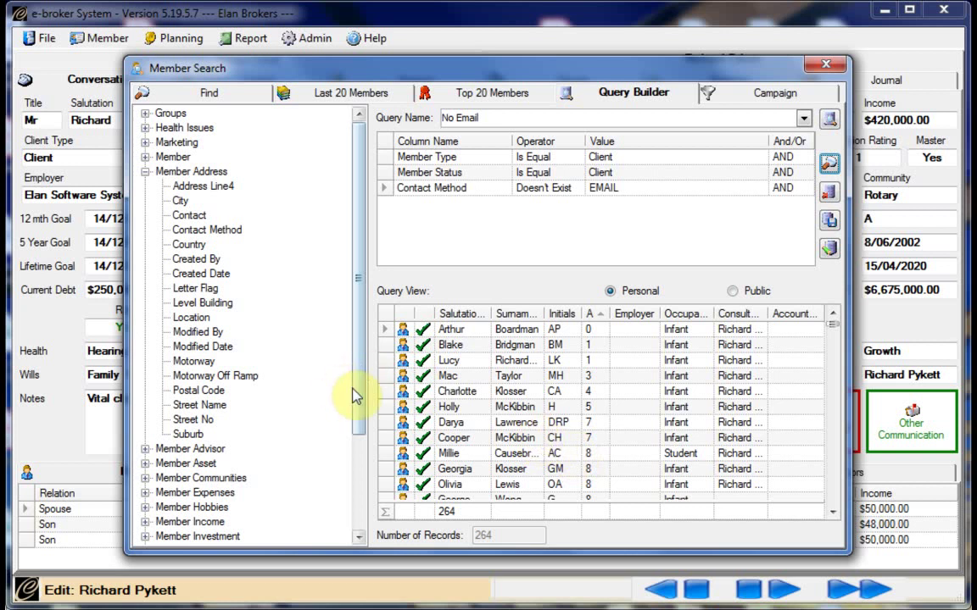
Step: Add a condition from the Member fields that Age is equal to 21
left_click(147, 173)
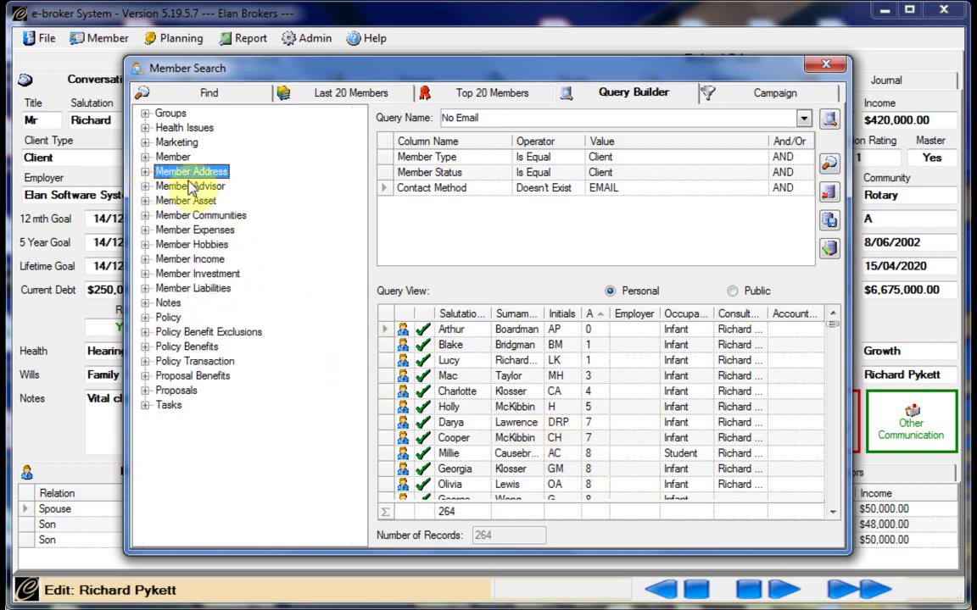
left_click(146, 158)
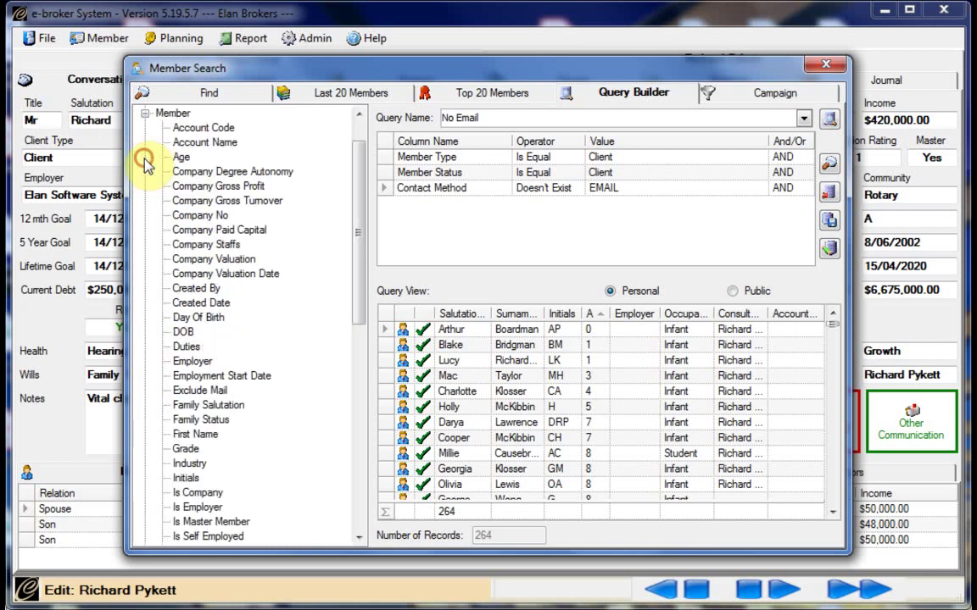
double_click(182, 157)
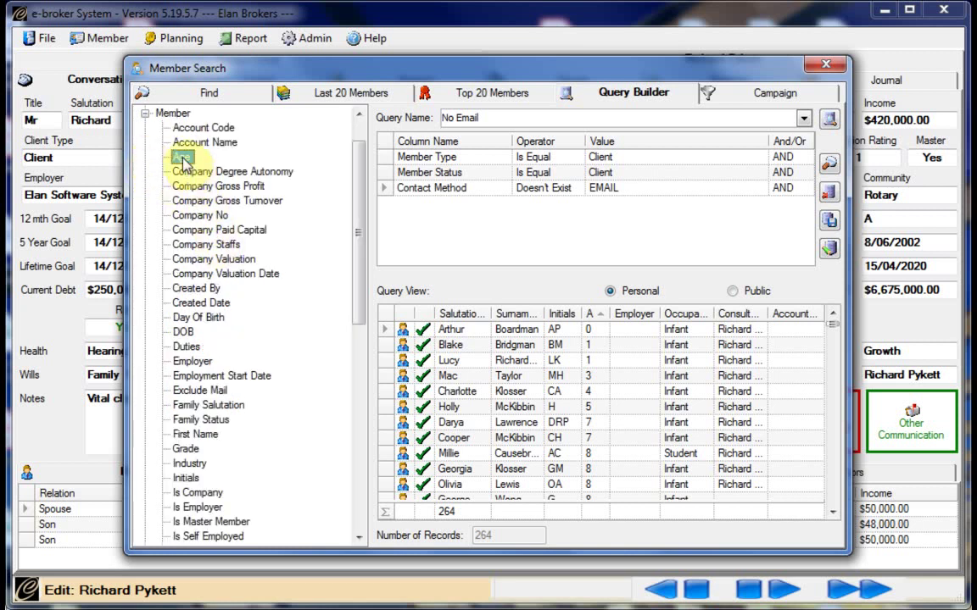
left_click(607, 202)
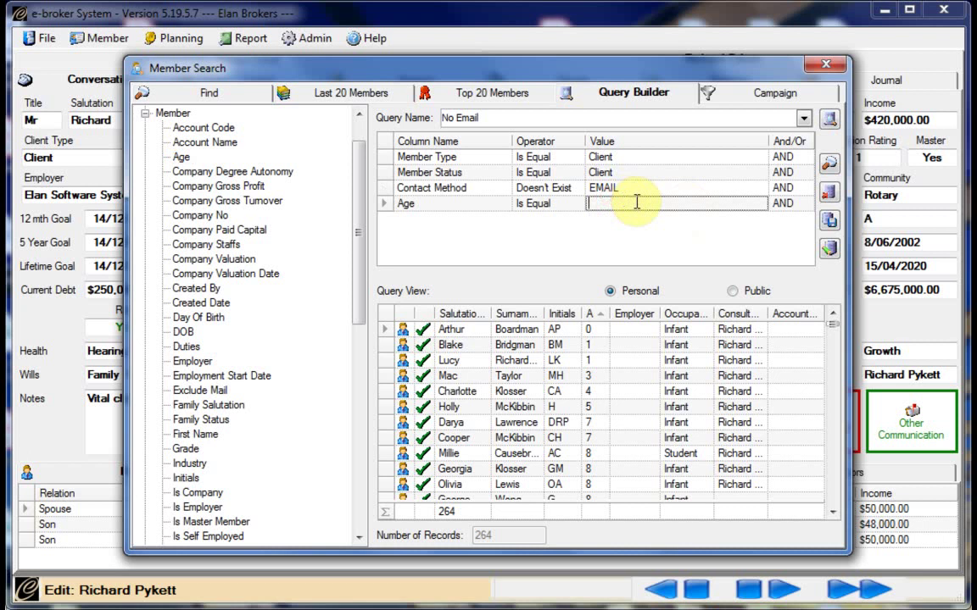
type("21")
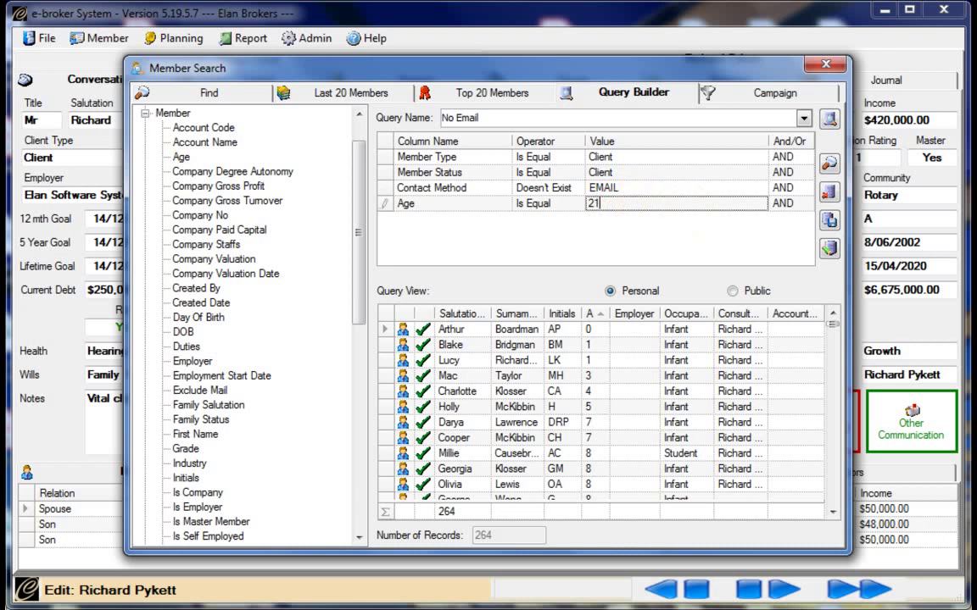
Step: Change the Age condition's operator to Is Greater, and rerun the query
left_click(565, 212)
left_click(577, 203)
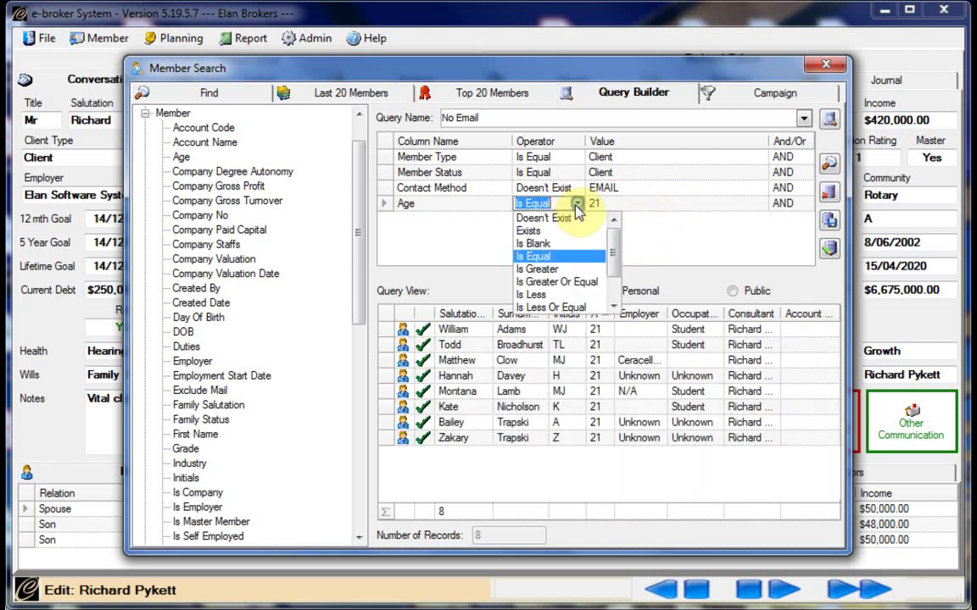
left_click(555, 269)
left_click(828, 163)
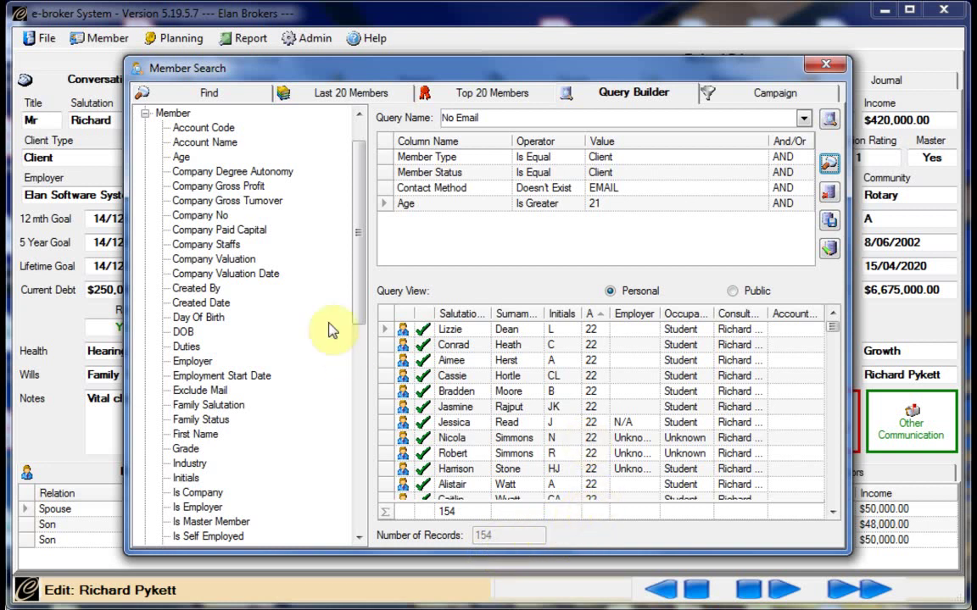
Step: Add a condition that Surname is equal to the client's surname, and run the query
left_click_drag(357, 283, 356, 246)
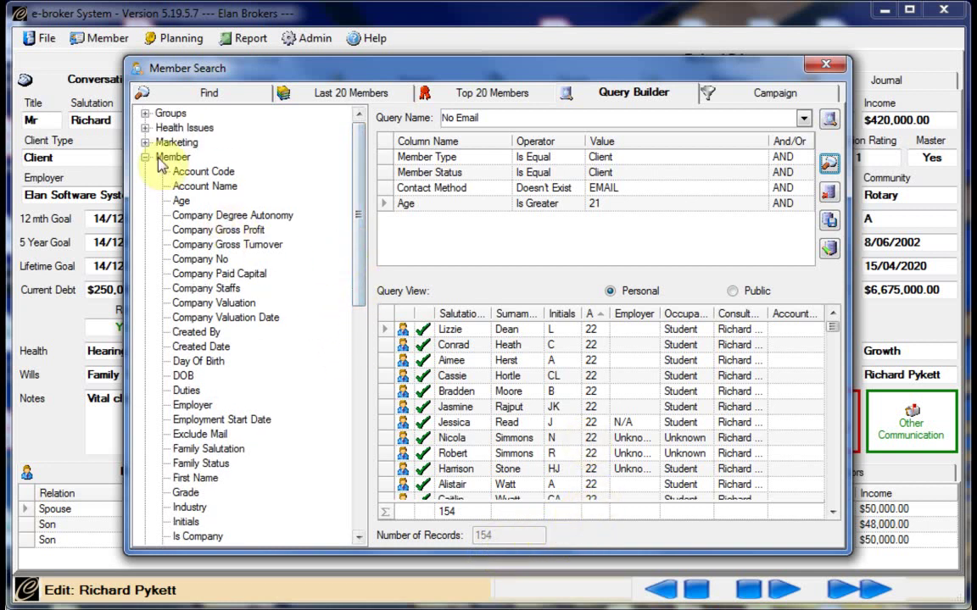
left_click_drag(361, 206, 341, 392)
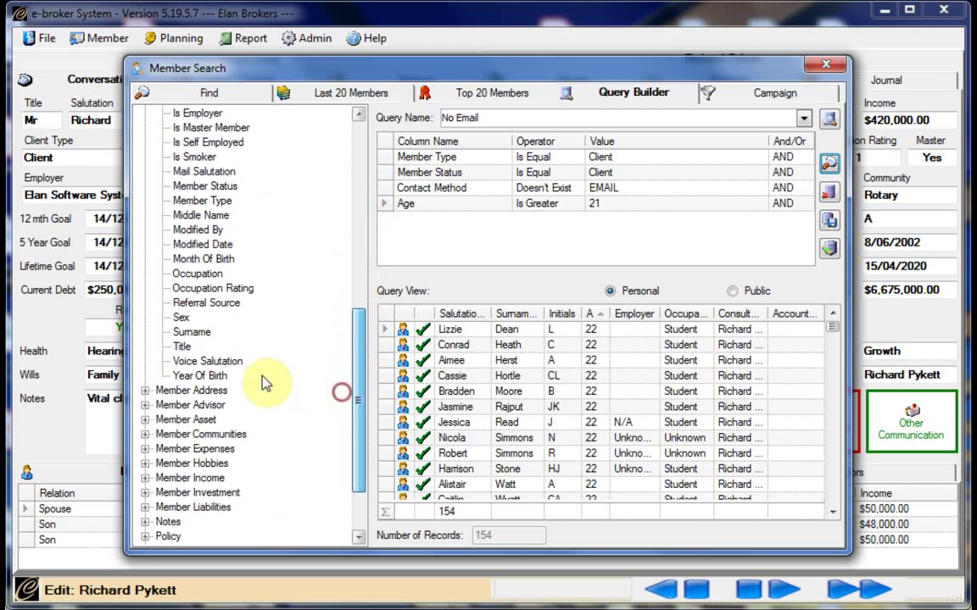
double_click(204, 332)
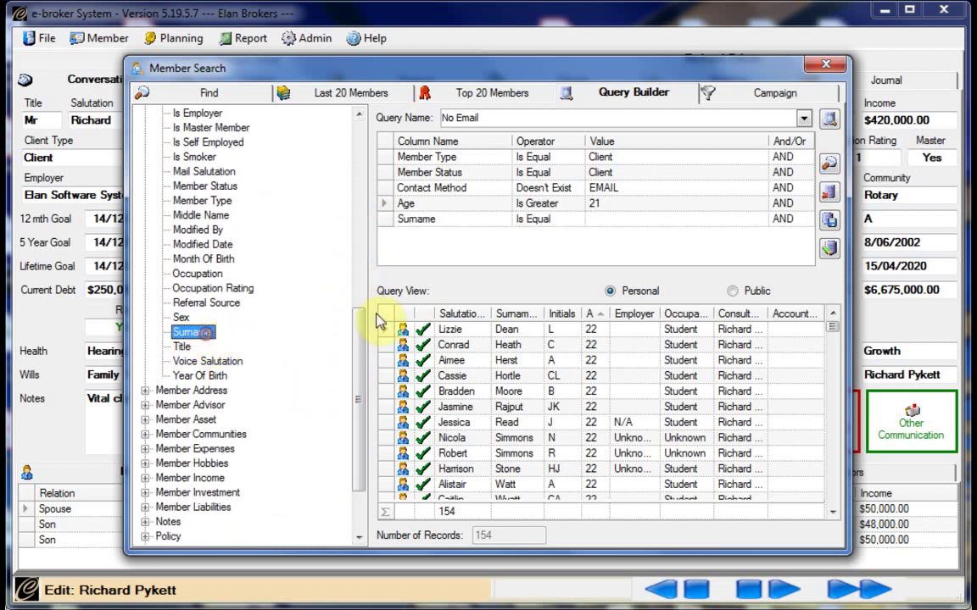
left_click(599, 221)
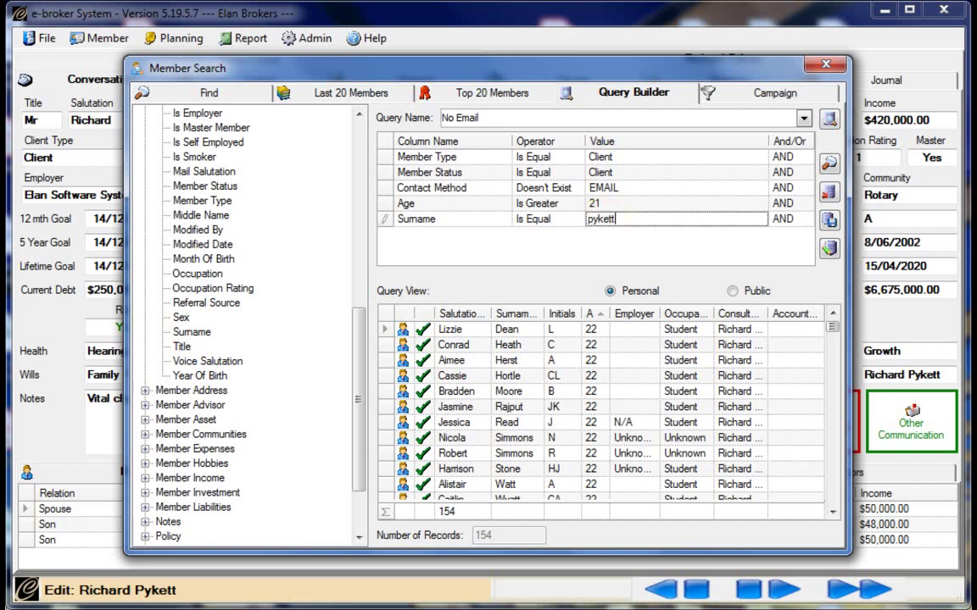
type("pykett")
left_click(828, 164)
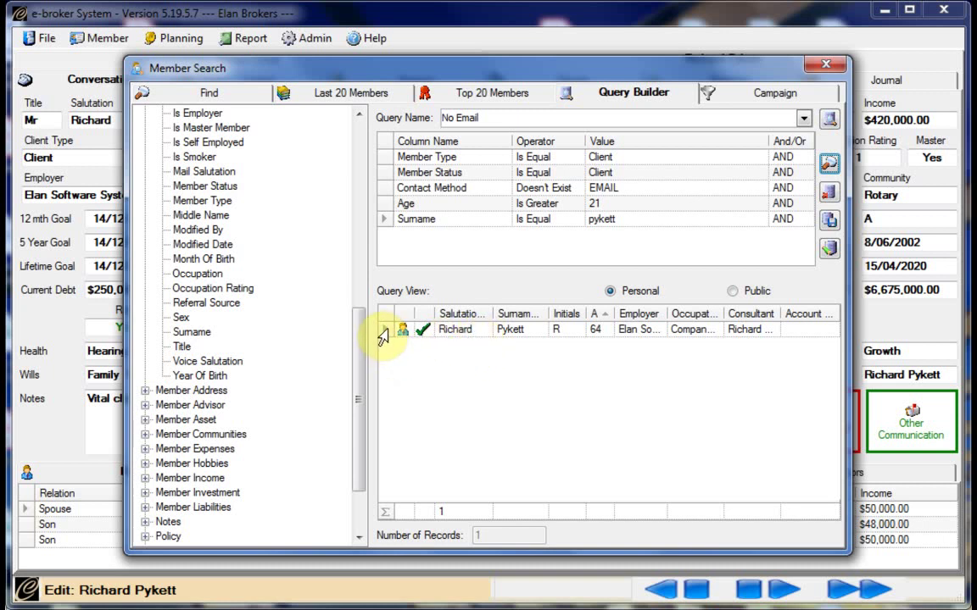
Step: Open the found member's record, check its contact methods, and return to the member search
double_click(384, 331)
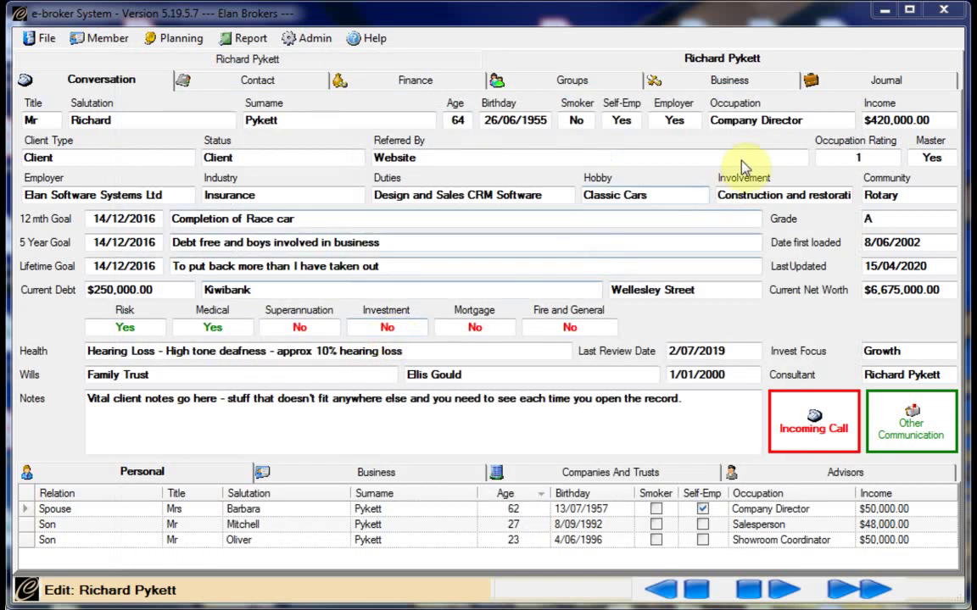
left_click(216, 80)
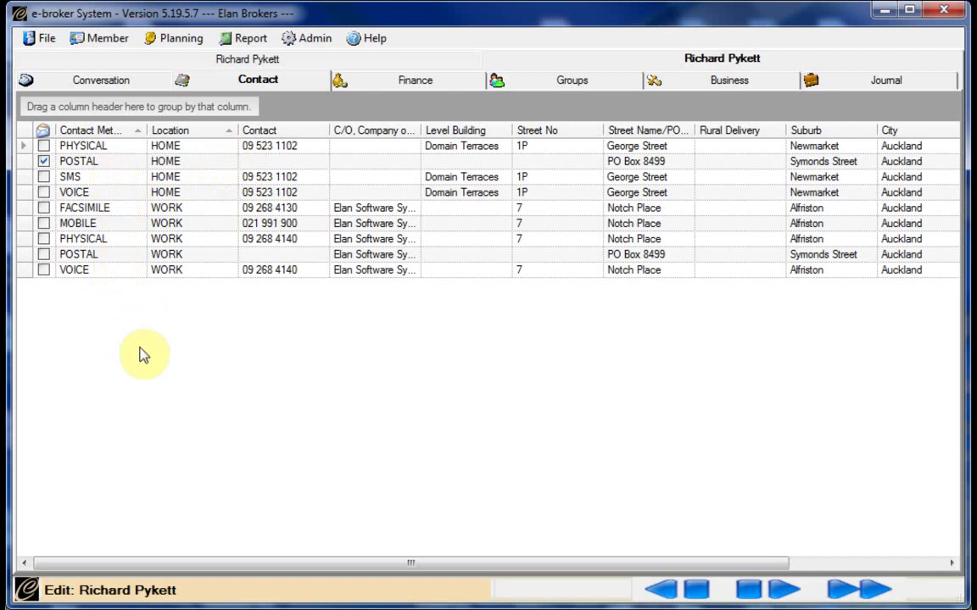
key("ctrl+f")
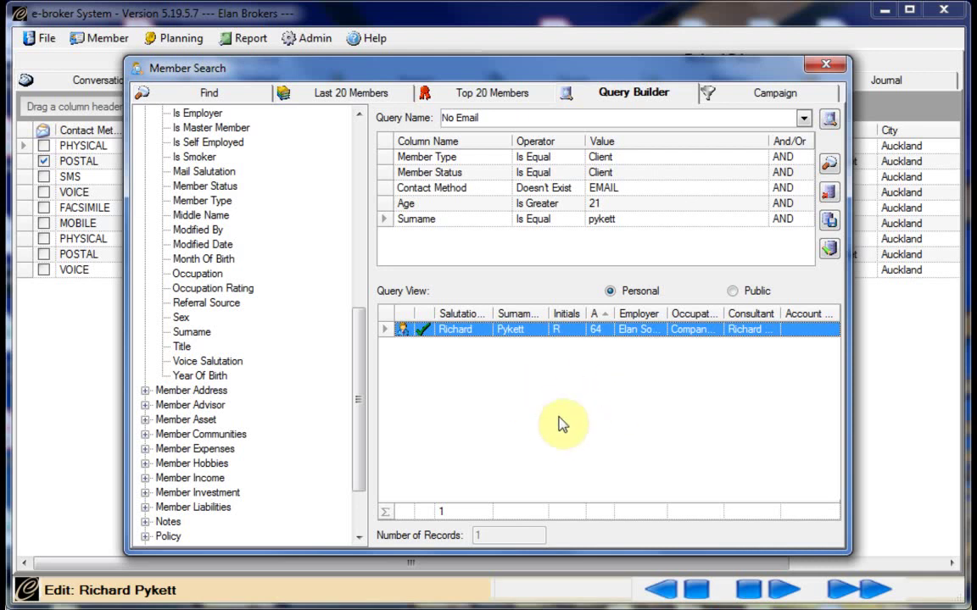
Step: Save the No Email query, and load it from the list of saved queries
left_click(832, 226)
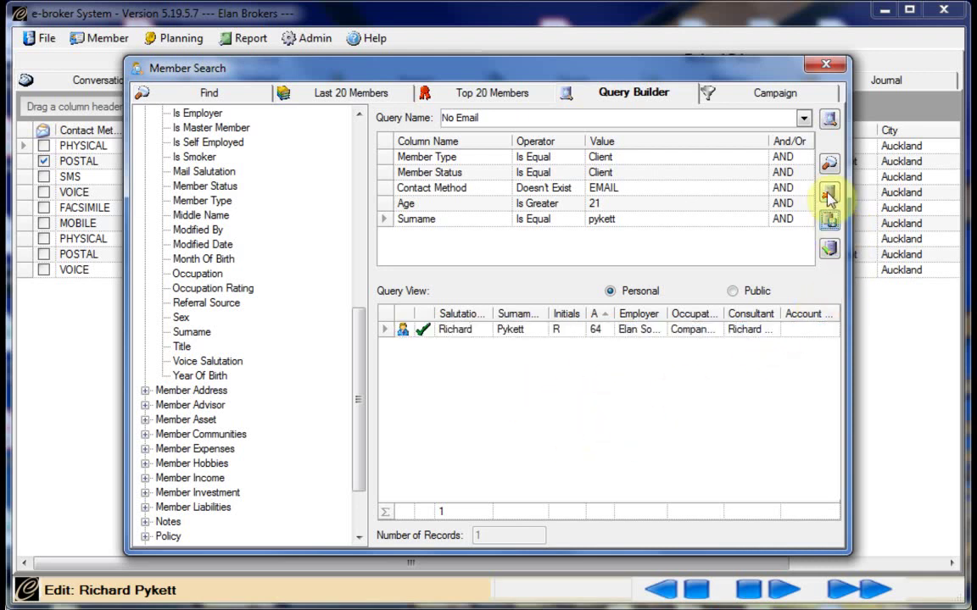
left_click(832, 120)
left_click(805, 119)
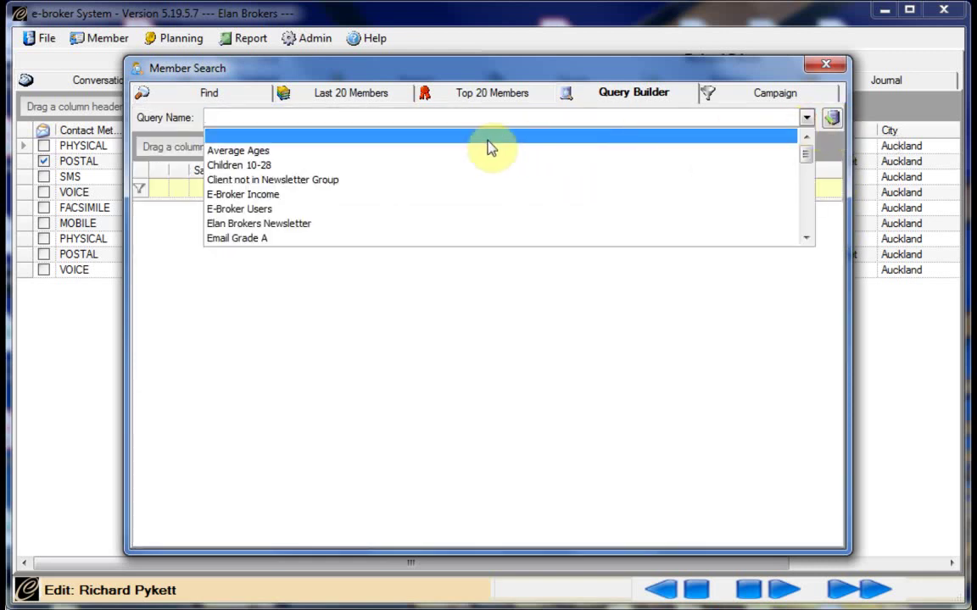
left_click(275, 119)
type("No Calendar")
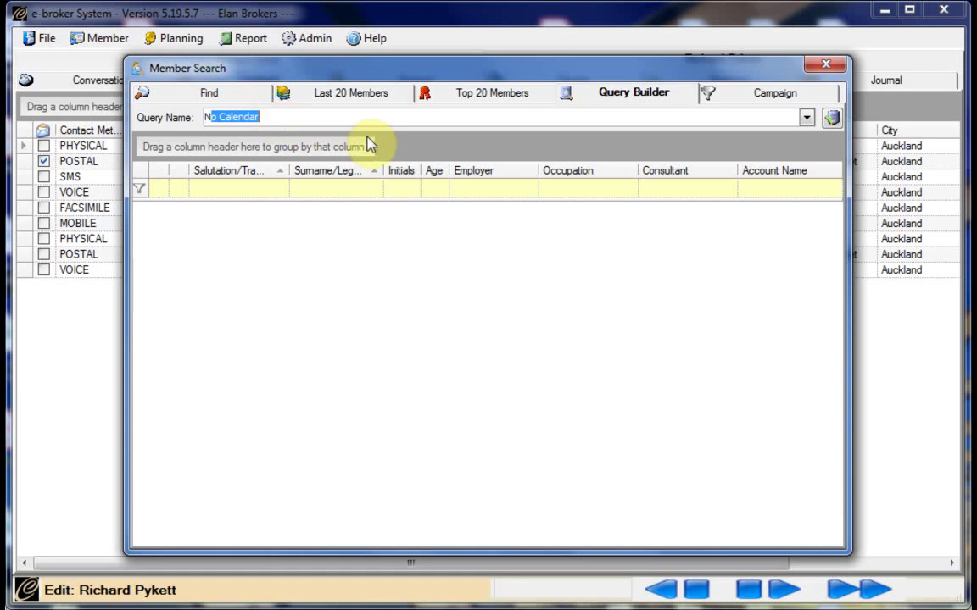
left_click(805, 117)
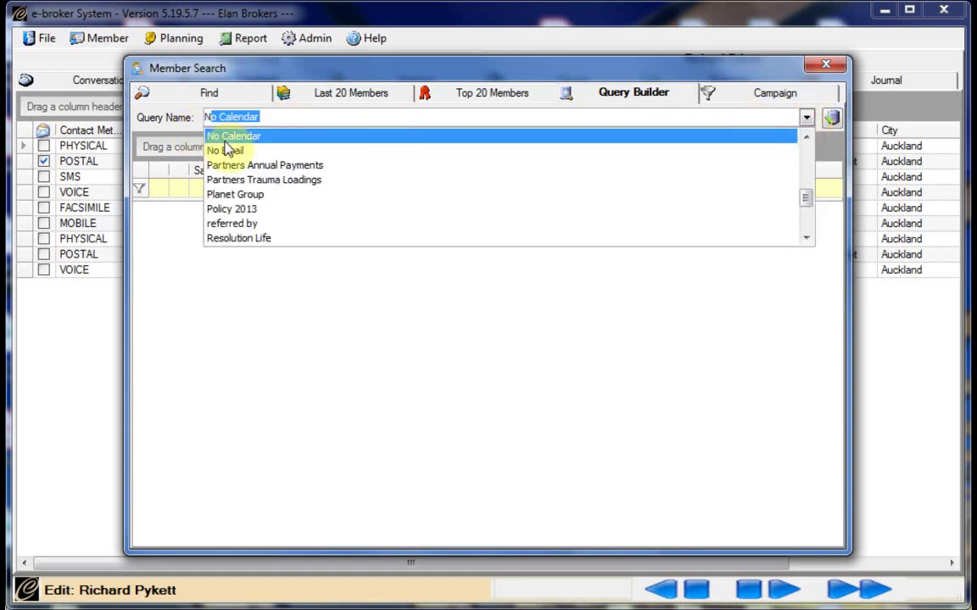
left_click(224, 150)
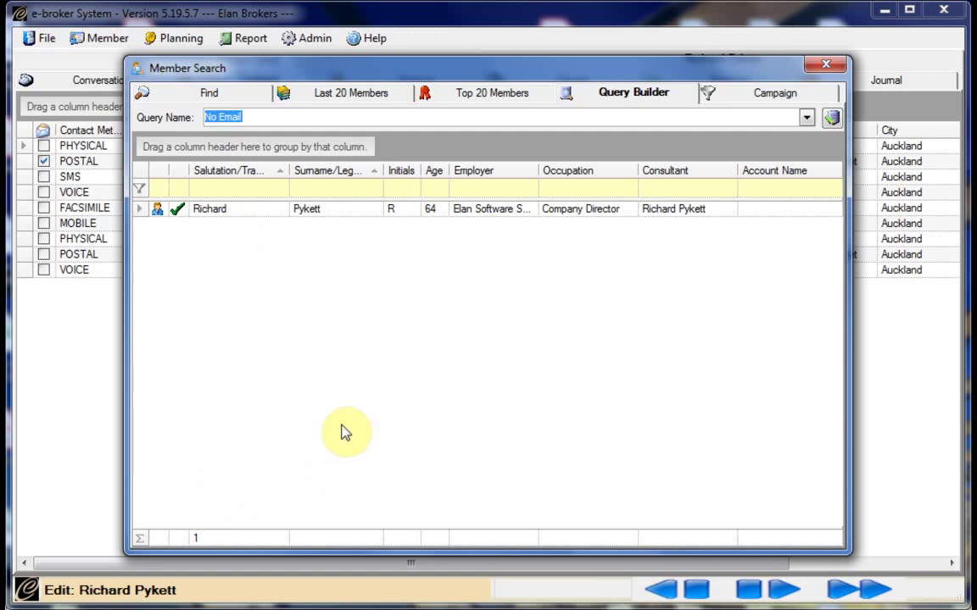
Step: Examine the report and campaign options for the found member, and close the campaign criteria without creating a campaign
right_click(333, 217)
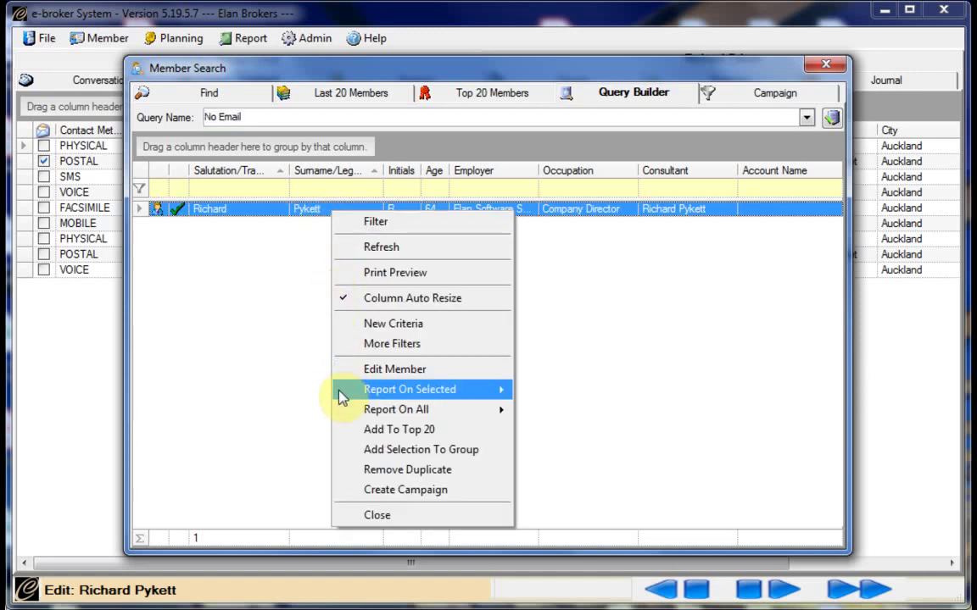
mouse_move(346, 410)
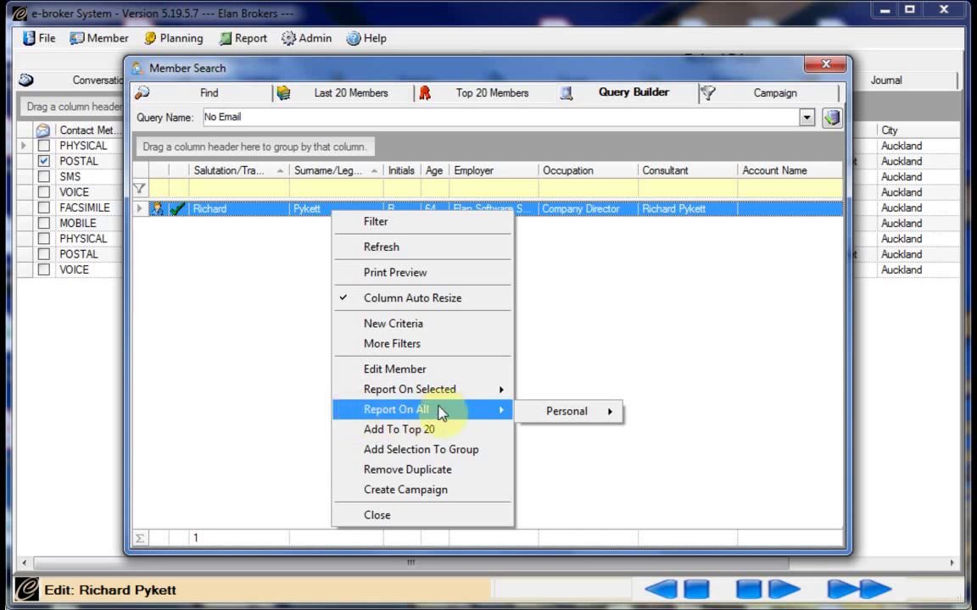
mouse_move(530, 414)
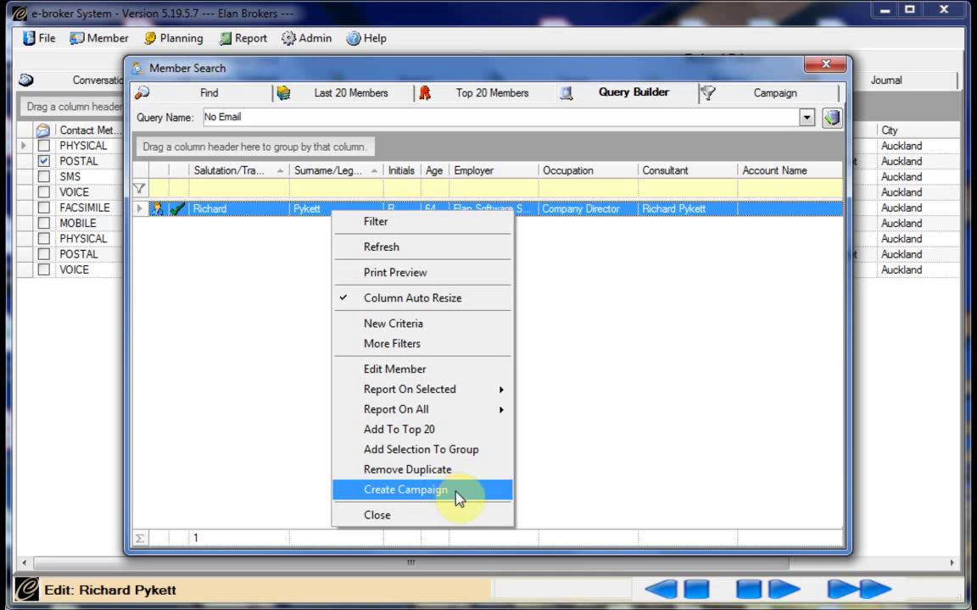
left_click(458, 494)
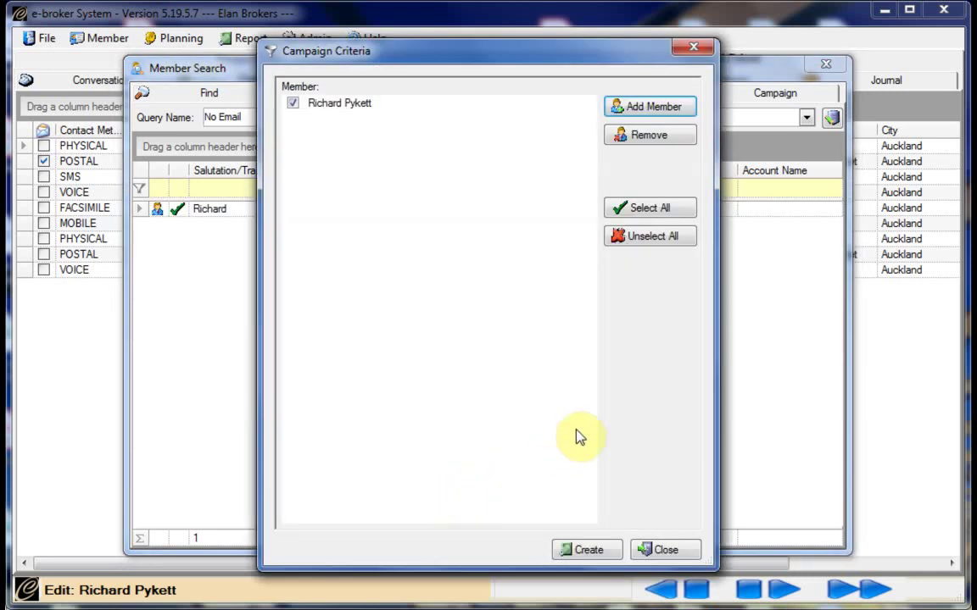
left_click(663, 550)
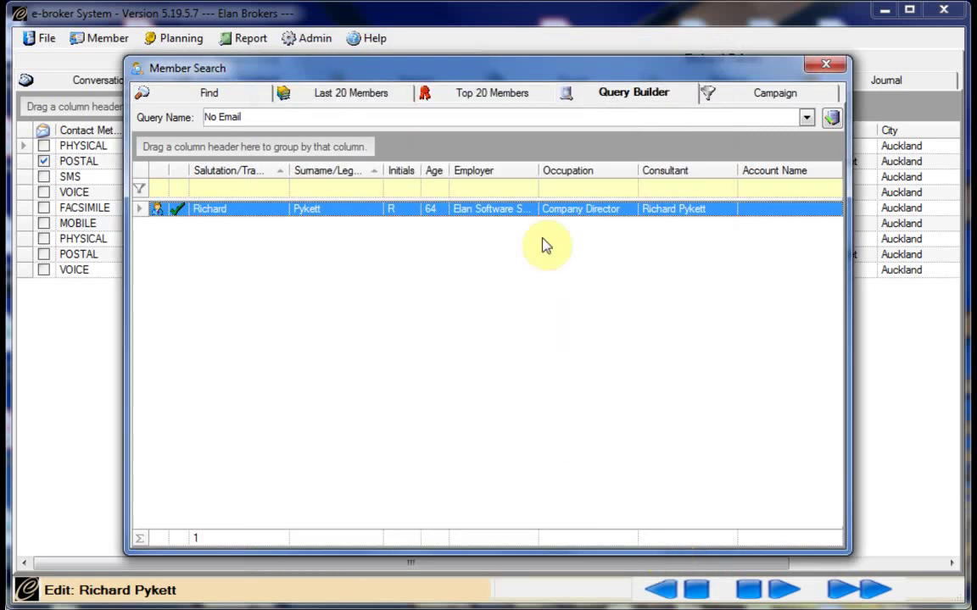
Step: Return to the design view of the No Email query
left_click(591, 94)
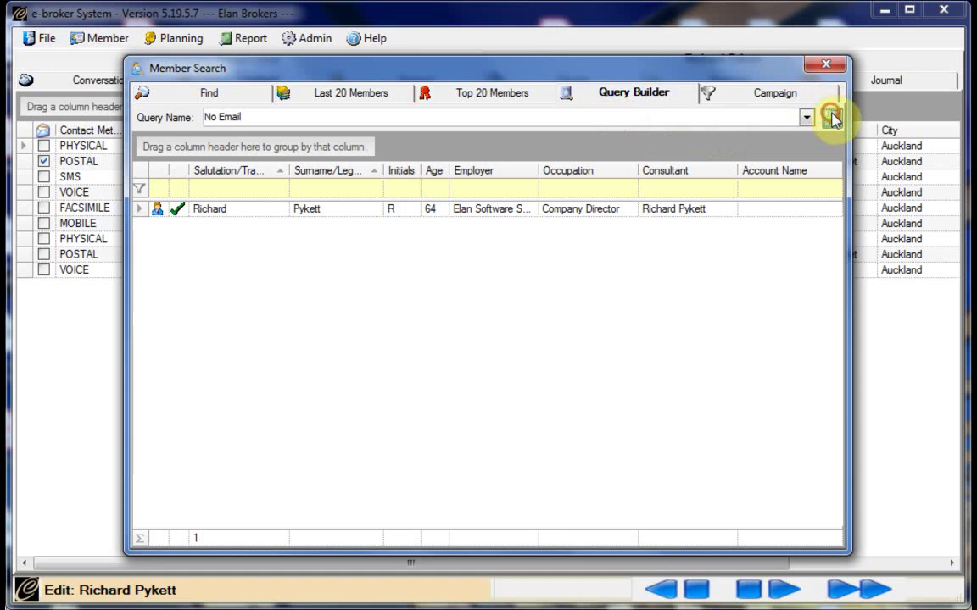
left_click(830, 117)
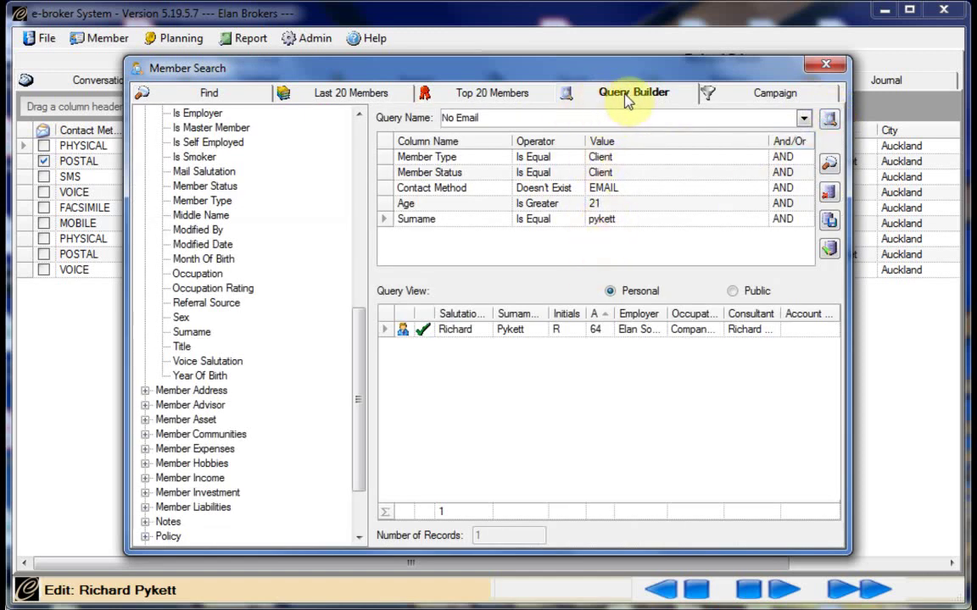